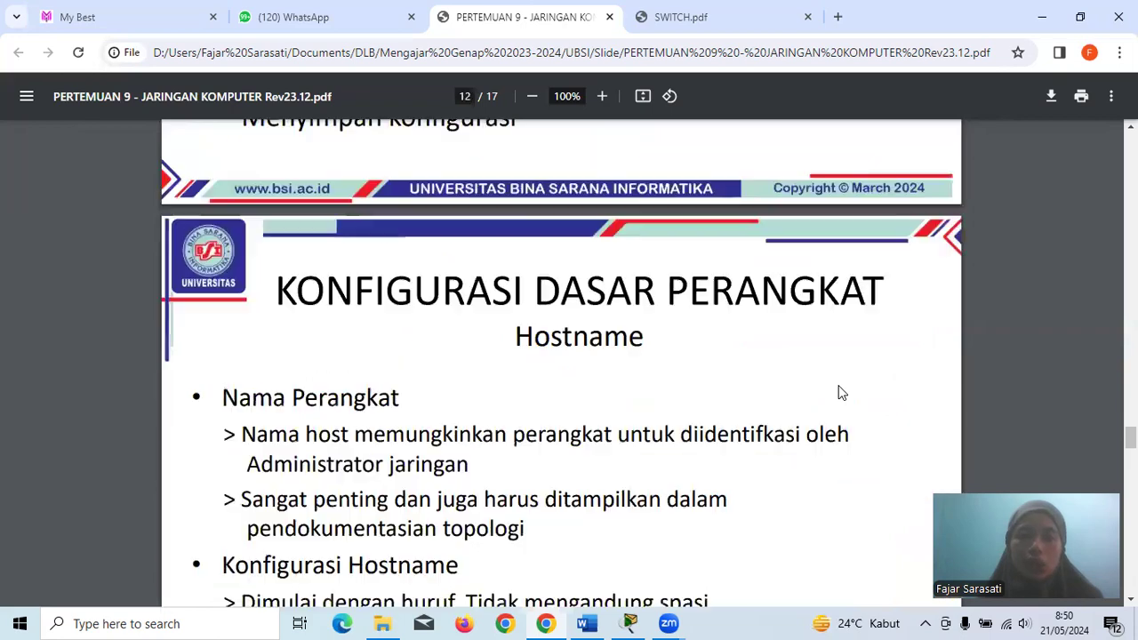
- Scroll the lecture PDF back from page 12 to page 9, the Privileged EXEC Mode enable slide
{"action": "scroll", "coordinate": [842, 393], "scroll_direction": "up", "scroll_amount": 10}
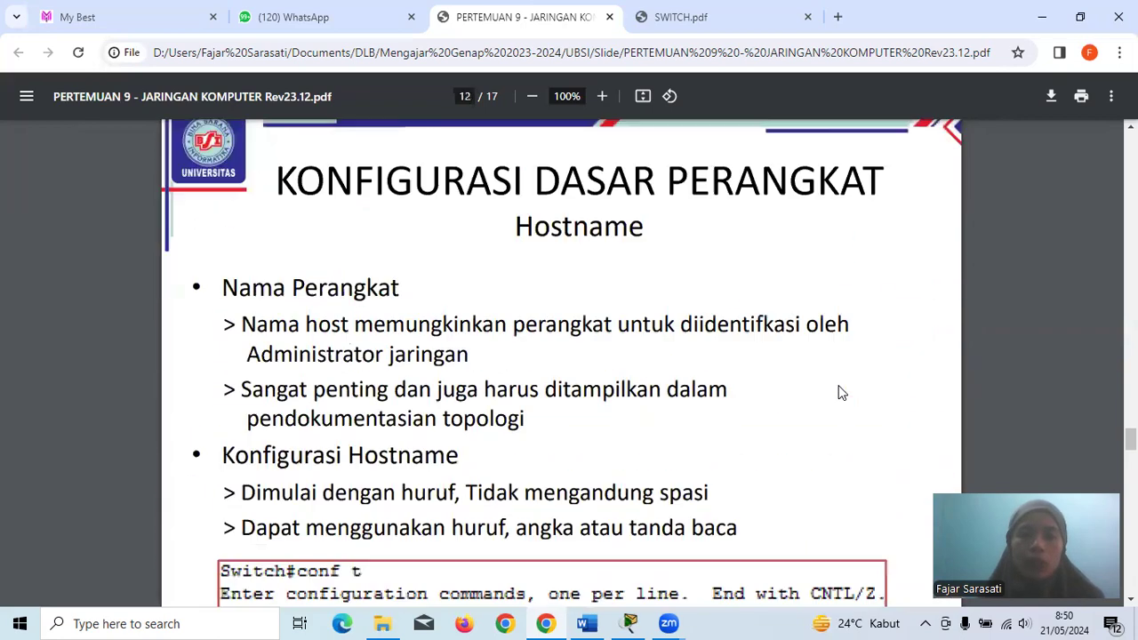
{"action": "scroll", "coordinate": [842, 393], "scroll_direction": "up", "scroll_amount": 5}
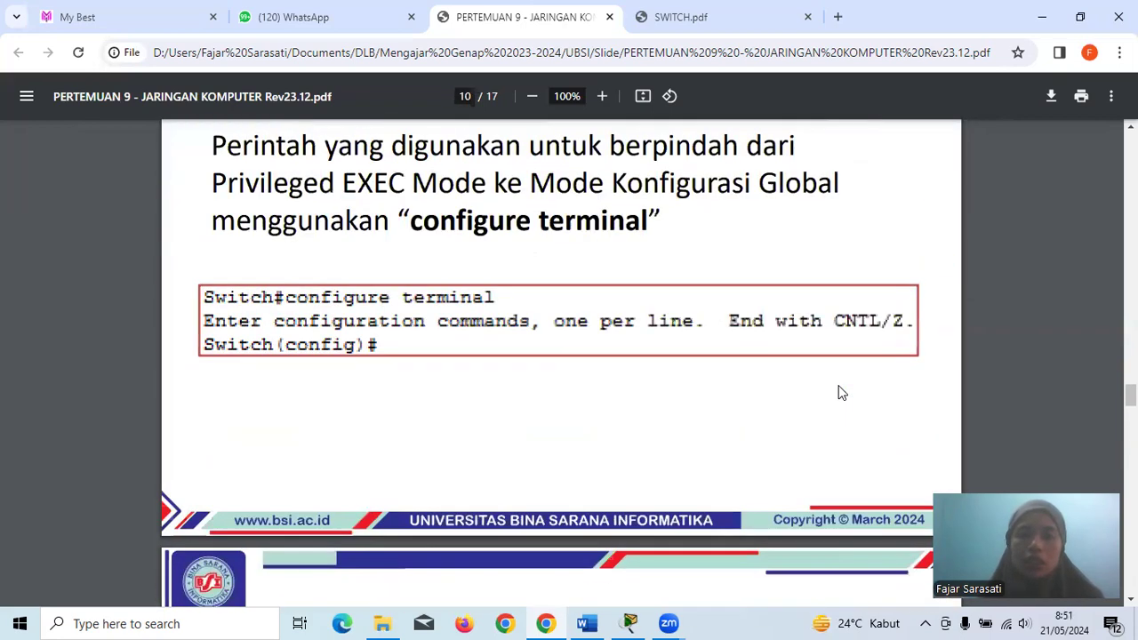
{"action": "scroll", "coordinate": [840, 392], "scroll_direction": "up", "scroll_amount": 3}
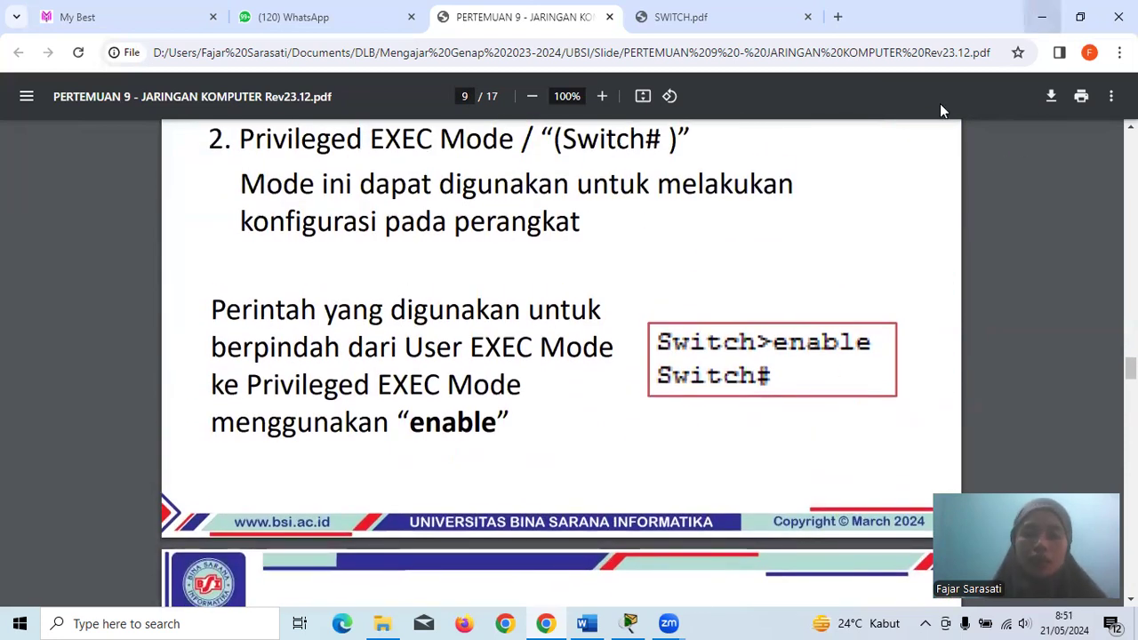
- Start a new blank Packet Tracer network without saving the current one
{"action": "left_click", "coordinate": [630, 624]}
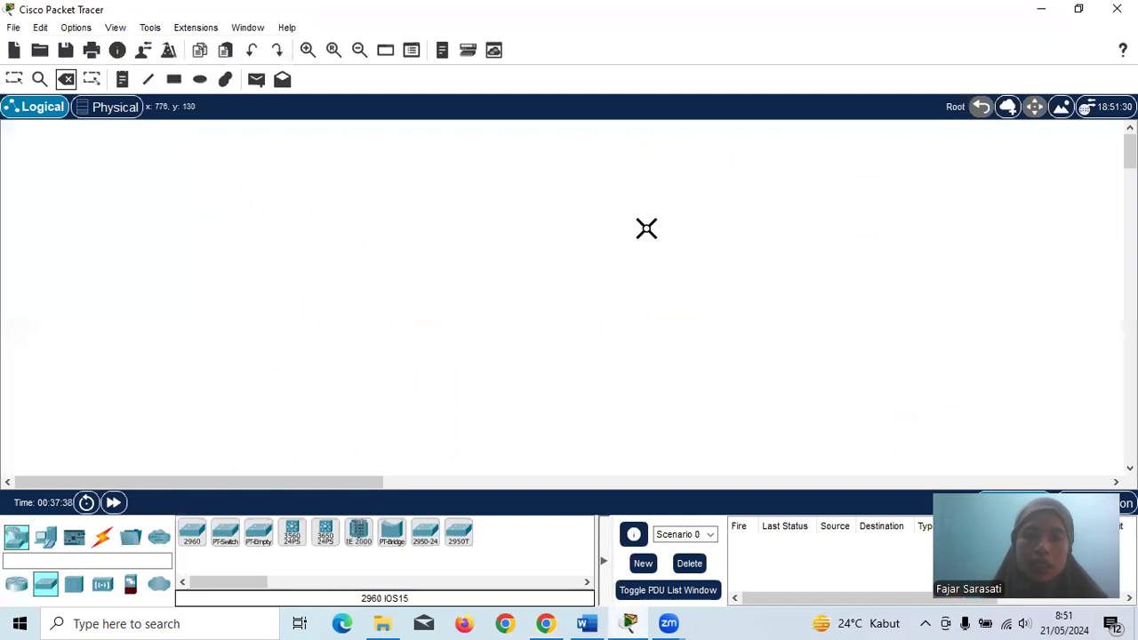
{"action": "left_click", "coordinate": [15, 79]}
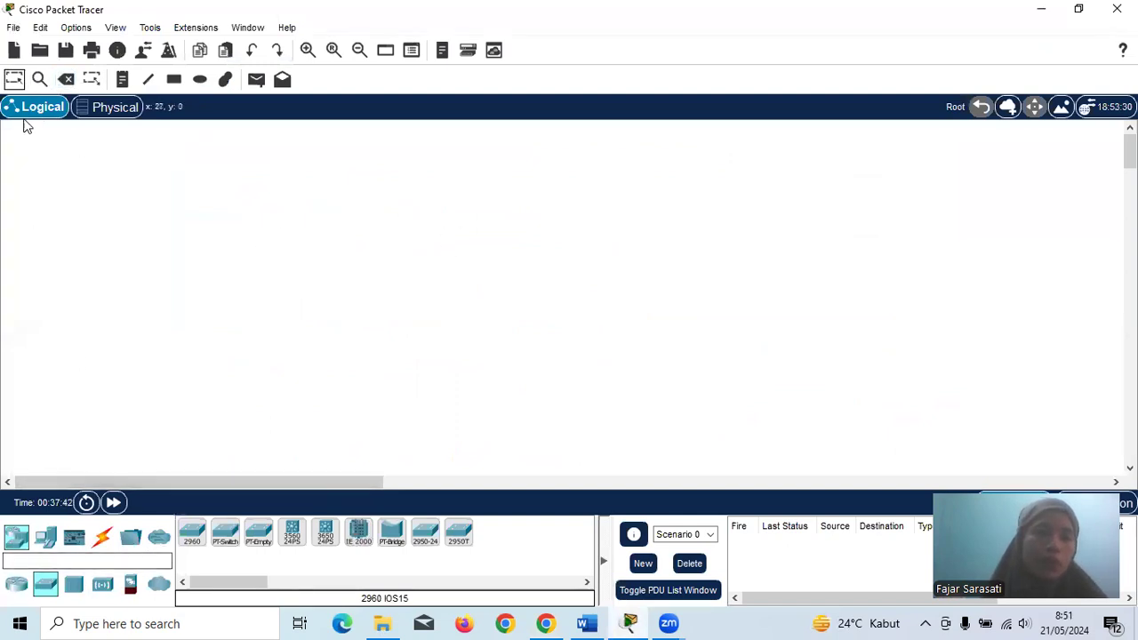
{"action": "left_click", "coordinate": [13, 51]}
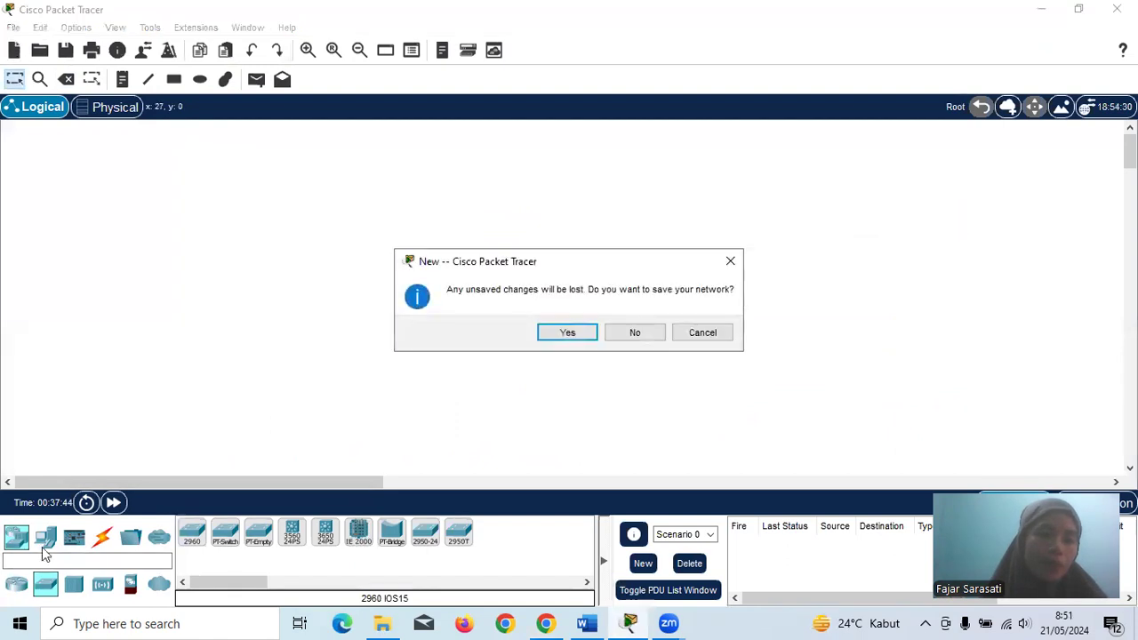
{"action": "left_click", "coordinate": [730, 259]}
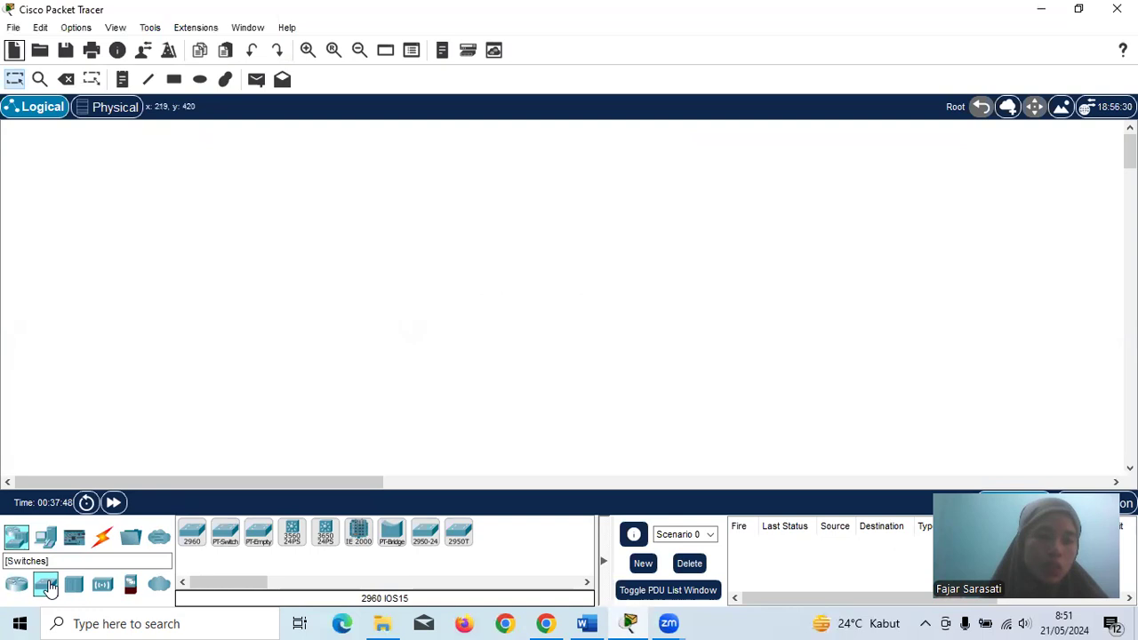
- Place a 2960 switch, Switch1, on the workspace and open its device window
{"action": "left_click", "coordinate": [192, 537]}
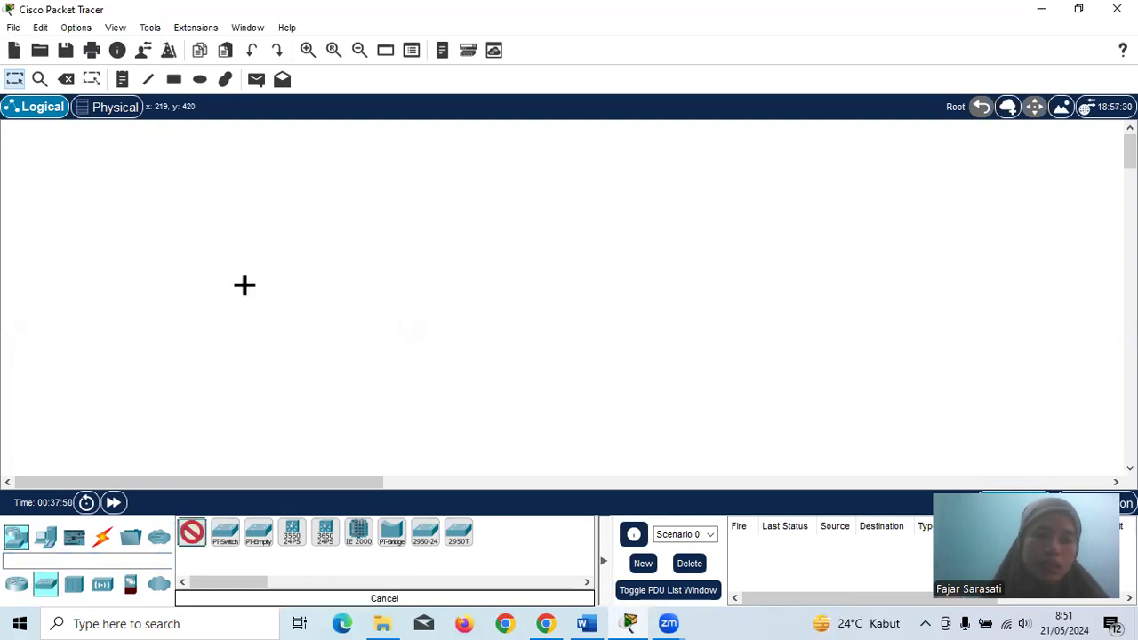
{"action": "left_click", "coordinate": [273, 303]}
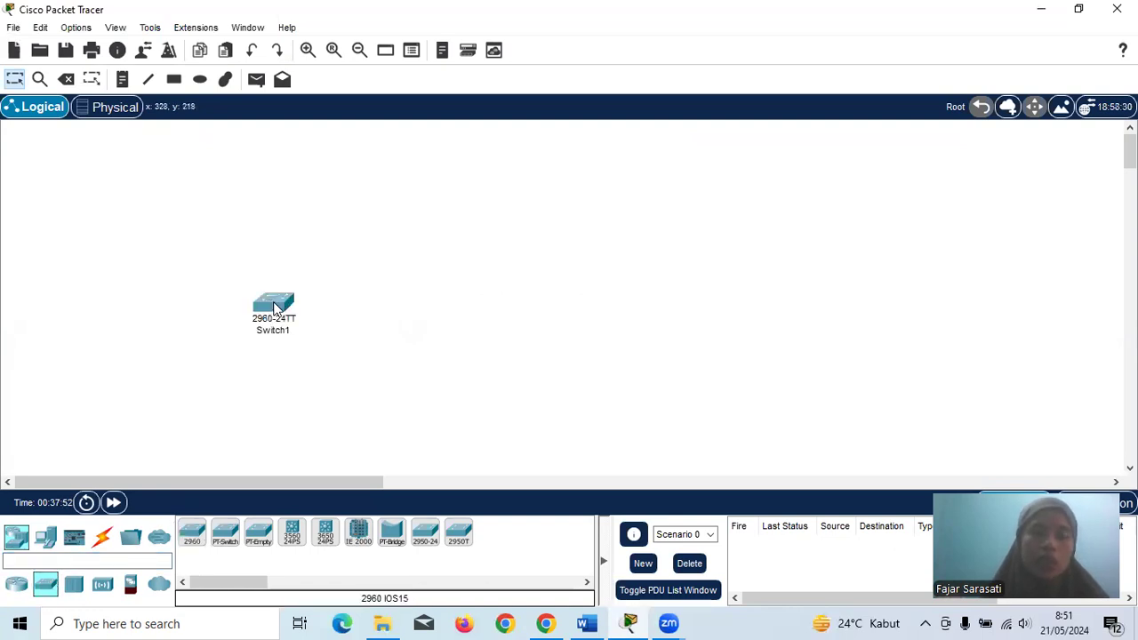
{"action": "left_click", "coordinate": [275, 308]}
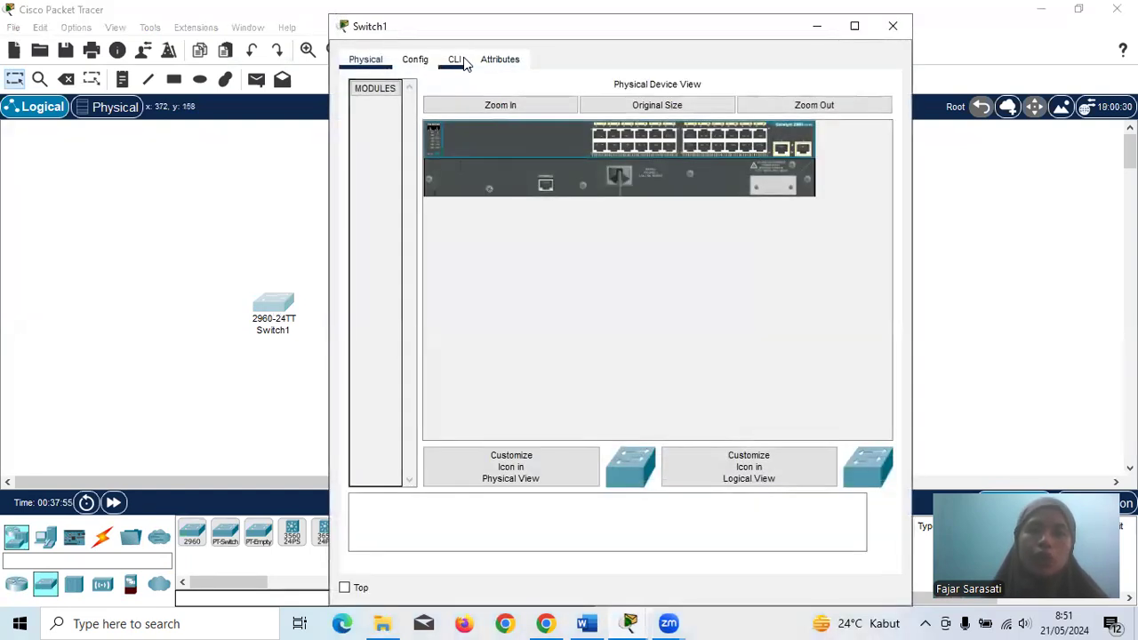
- Show Switch1's CLI on the right with a smaller lecture PDF window beside it
{"action": "left_click", "coordinate": [457, 60]}
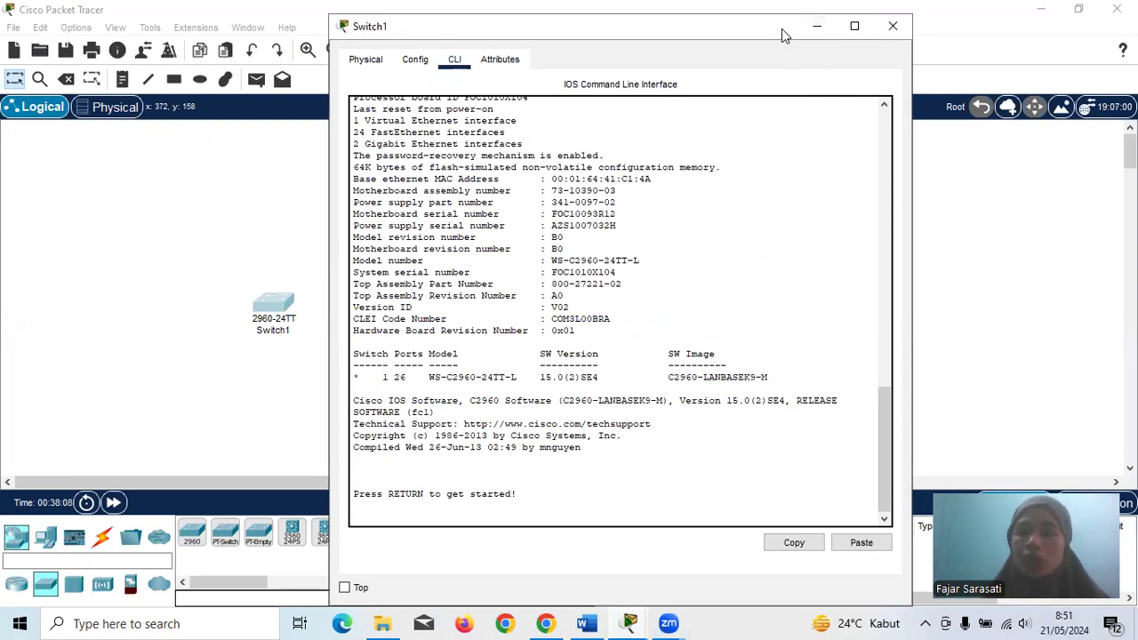
{"action": "left_click_drag", "start_coordinate": [781, 29], "coordinate": [991, 16]}
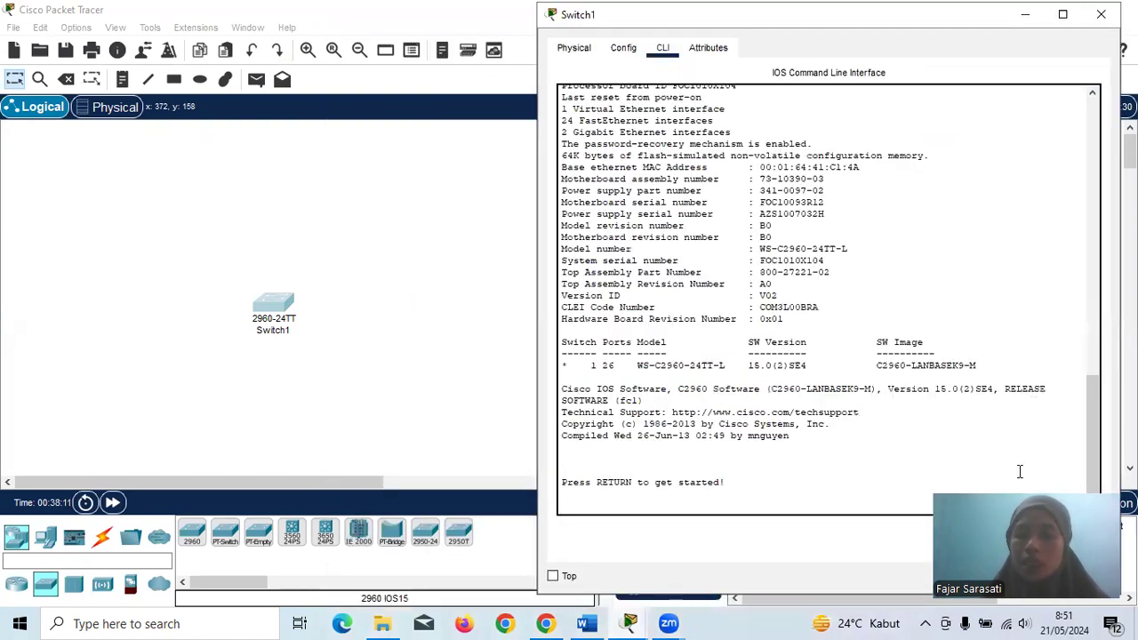
{"action": "left_click", "coordinate": [545, 624]}
{"action": "left_click", "coordinate": [1080, 14]}
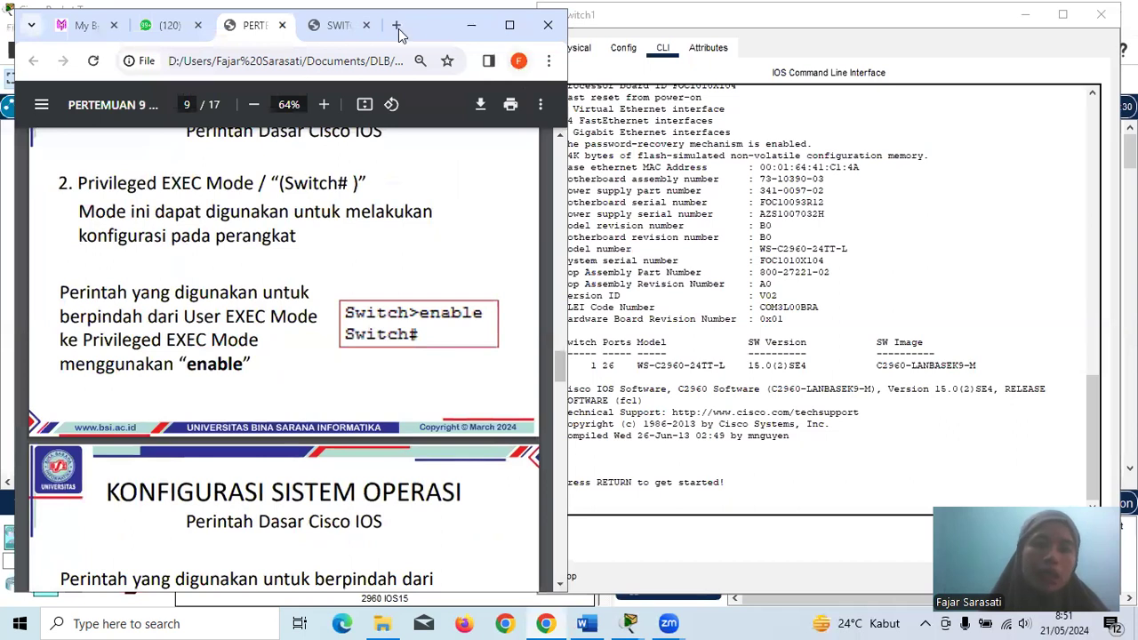
{"action": "left_click_drag", "start_coordinate": [409, 31], "coordinate": [393, 22]}
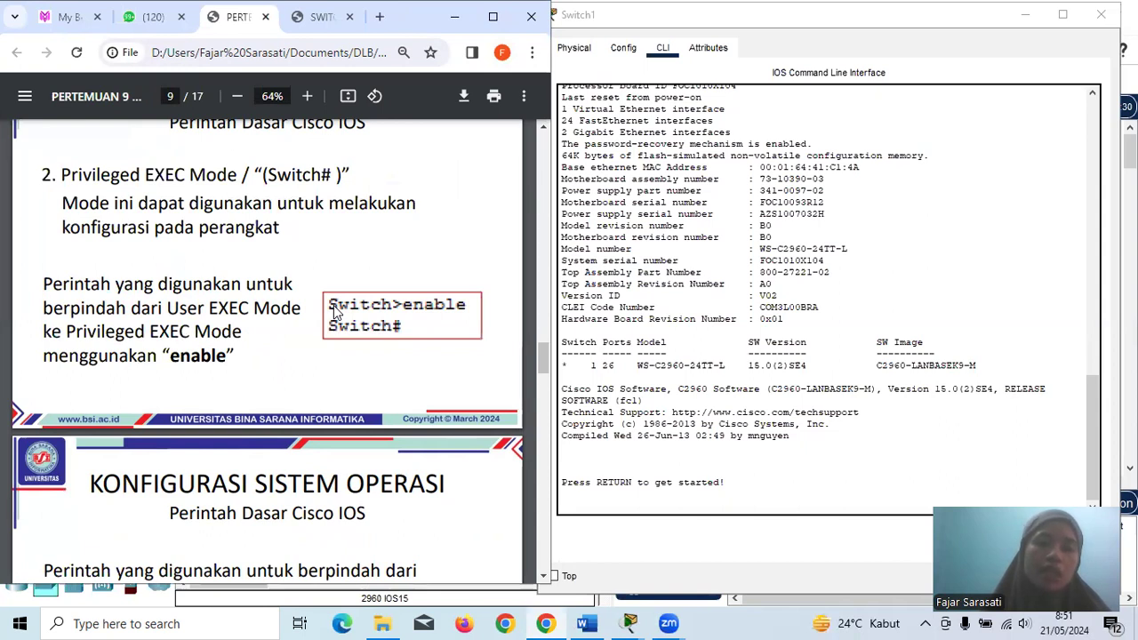
{"action": "left_click", "coordinate": [620, 500]}
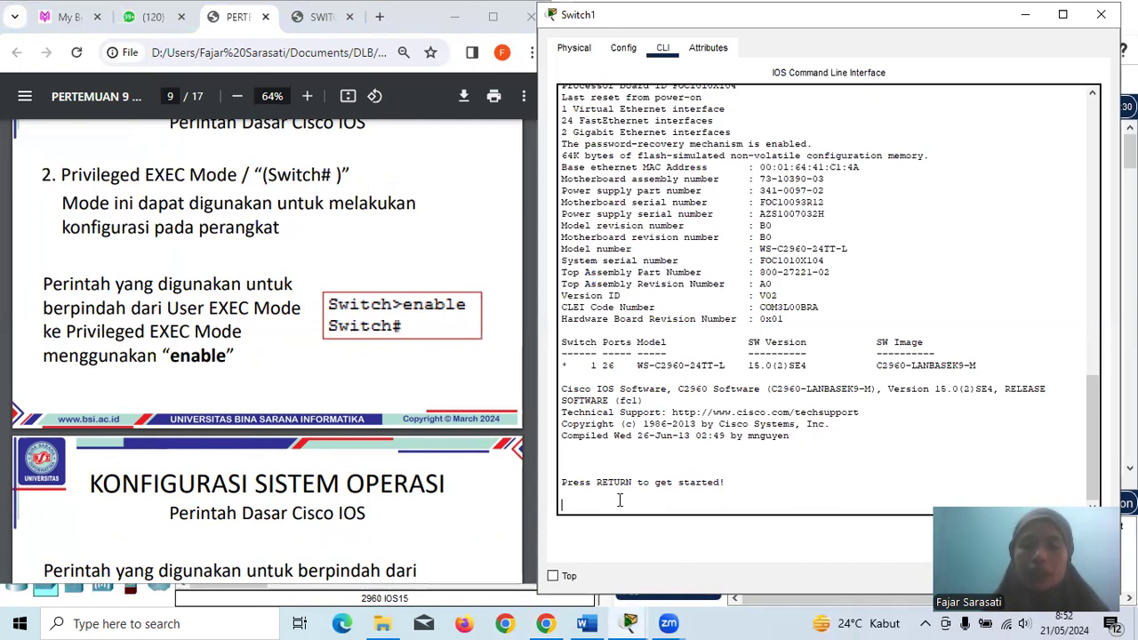
- Run enable, then configure terminal on Switch1 to reach the Switch(config)# prompt
{"action": "key", "text": "Return"}
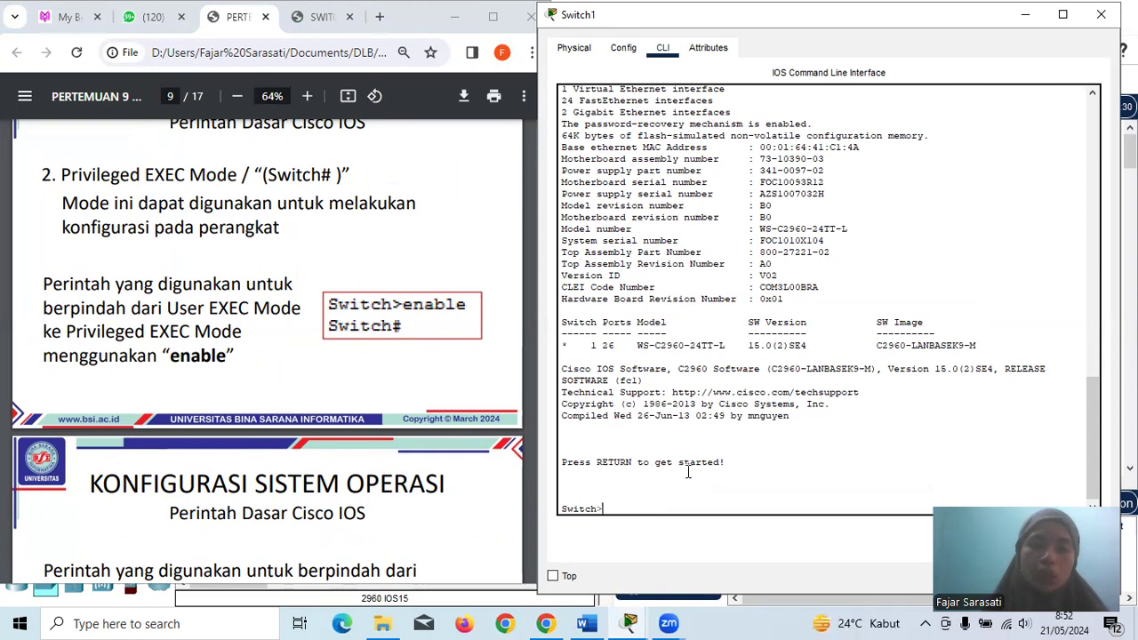
{"action": "type", "text": "nable"}
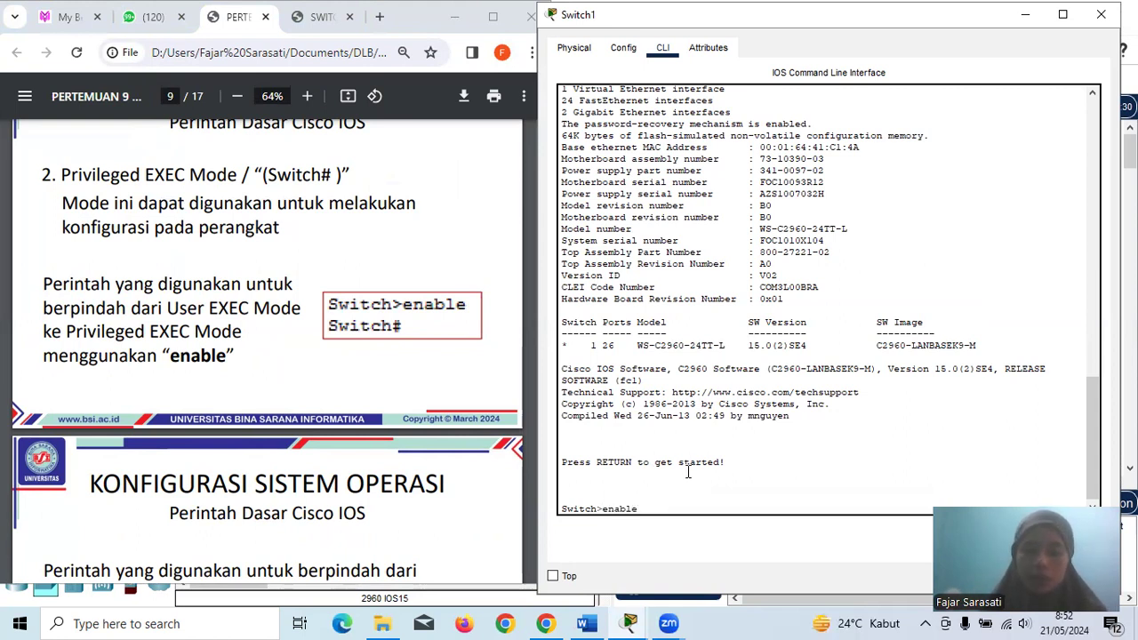
{"action": "key", "text": "Return"}
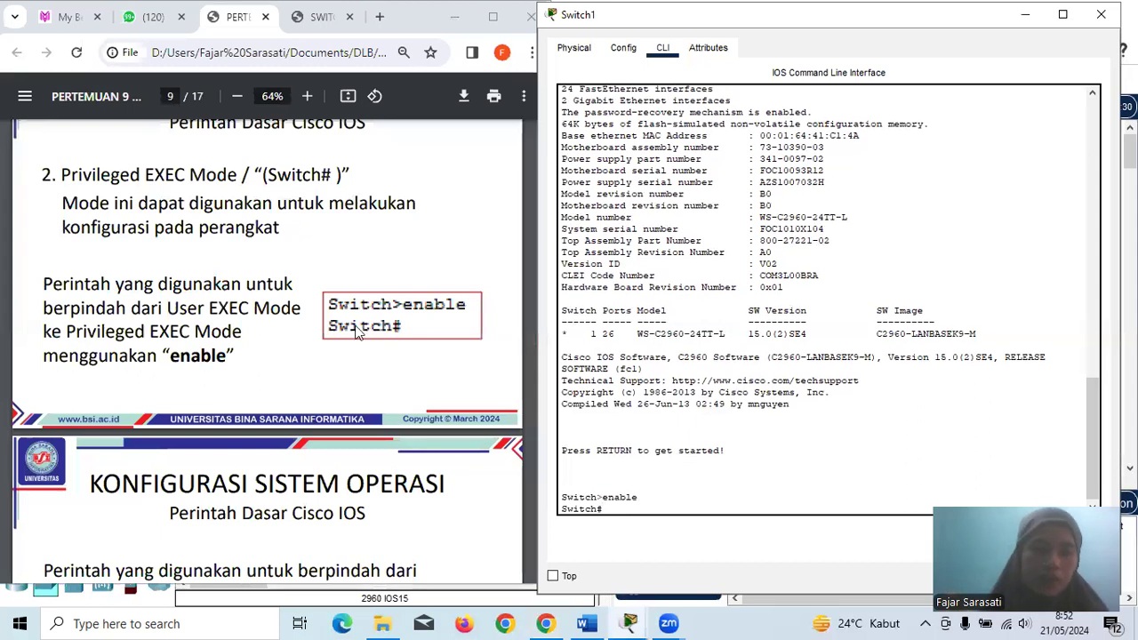
{"action": "scroll", "coordinate": [355, 333], "scroll_direction": "down", "scroll_amount": 1}
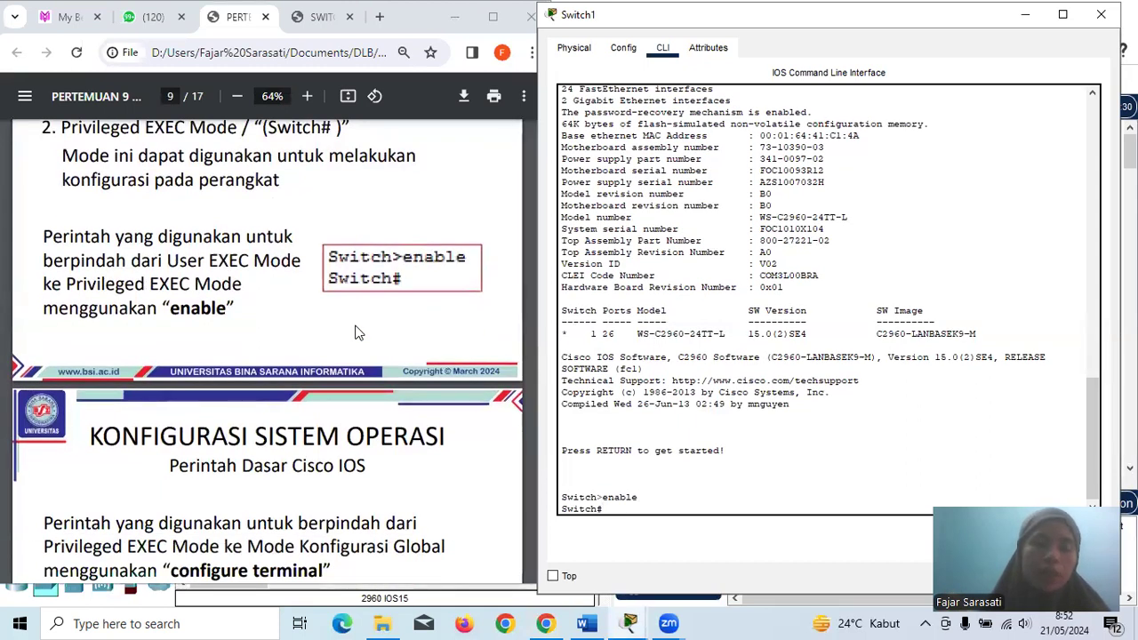
{"action": "scroll", "coordinate": [355, 332], "scroll_direction": "down", "scroll_amount": 1}
{"action": "scroll", "coordinate": [354, 333], "scroll_direction": "down", "scroll_amount": 3}
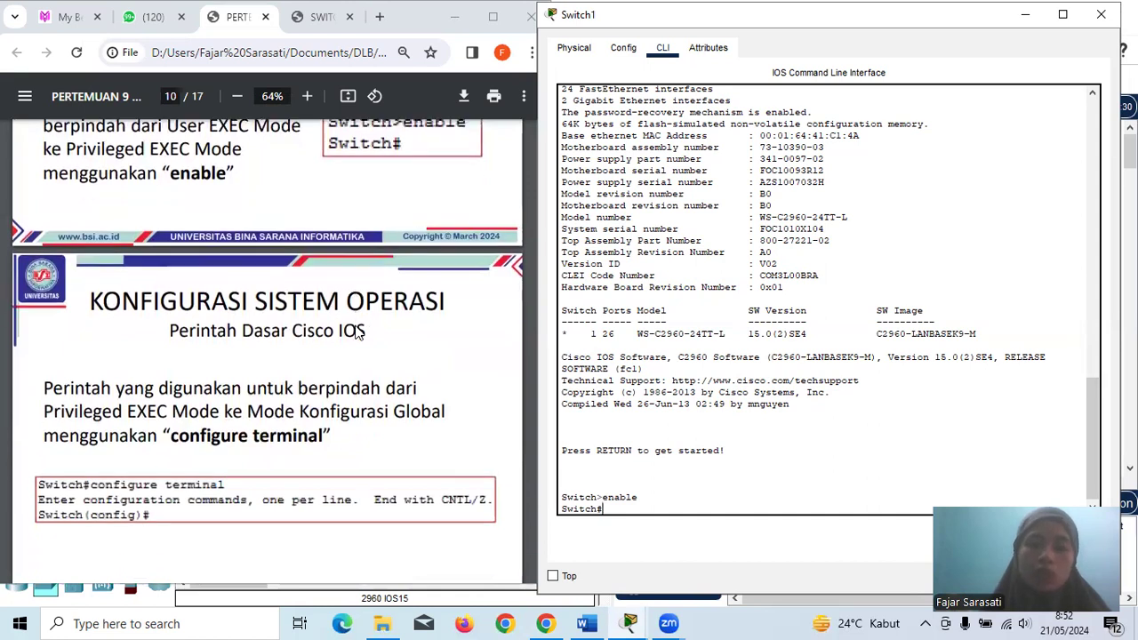
{"action": "scroll", "coordinate": [354, 333], "scroll_direction": "down", "scroll_amount": 3}
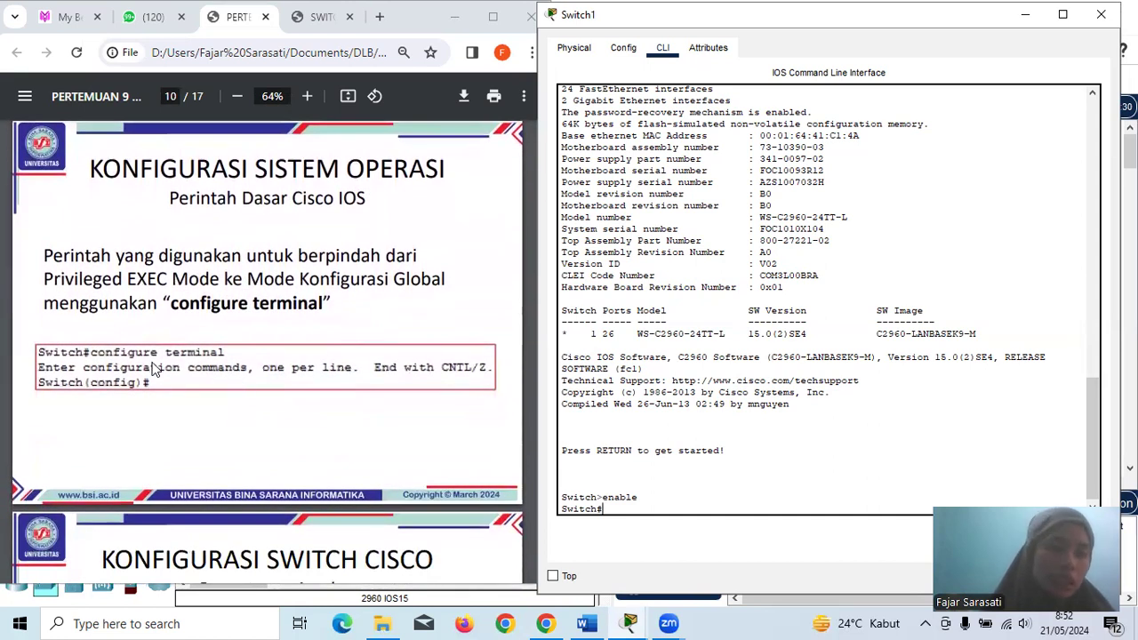
{"action": "type", "text": "configure"}
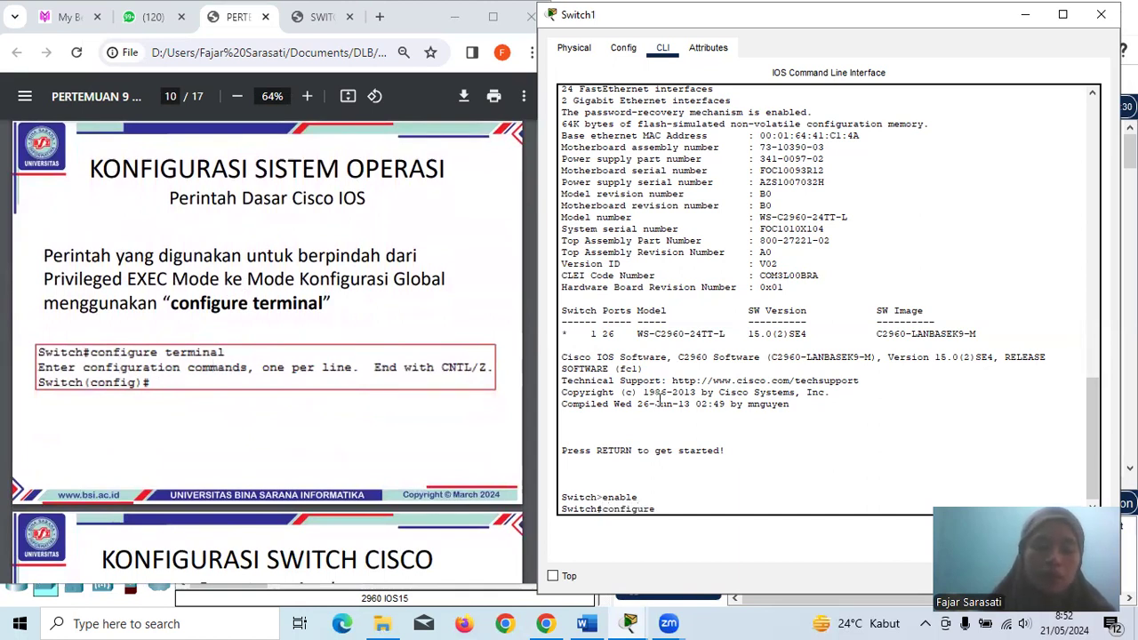
{"action": "type", "text": " terminal"}
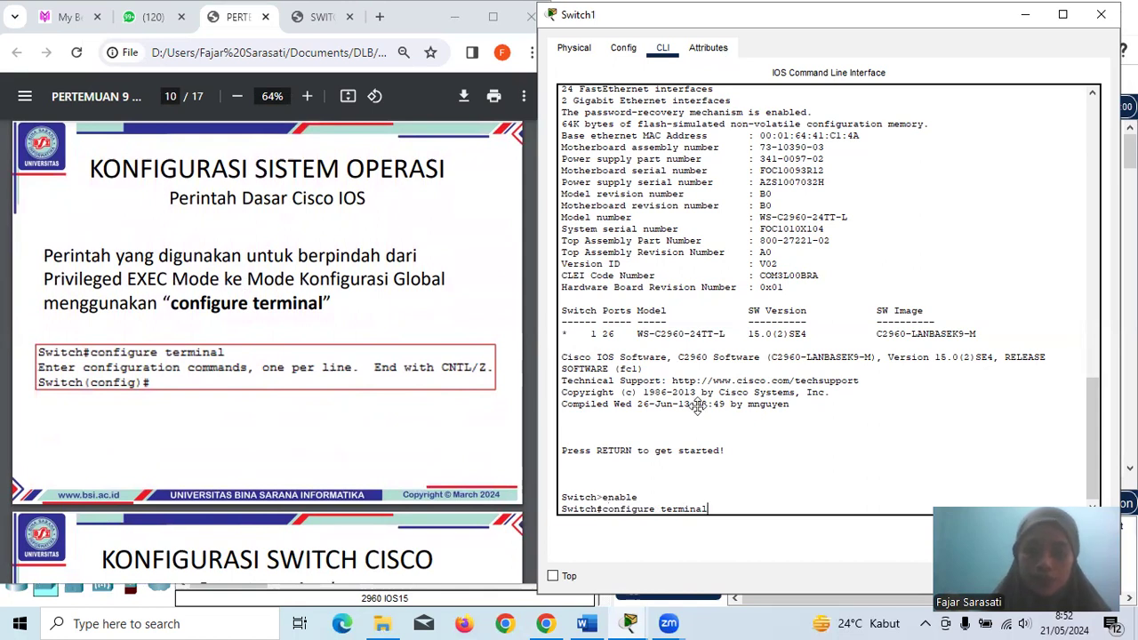
{"action": "key", "text": "Return"}
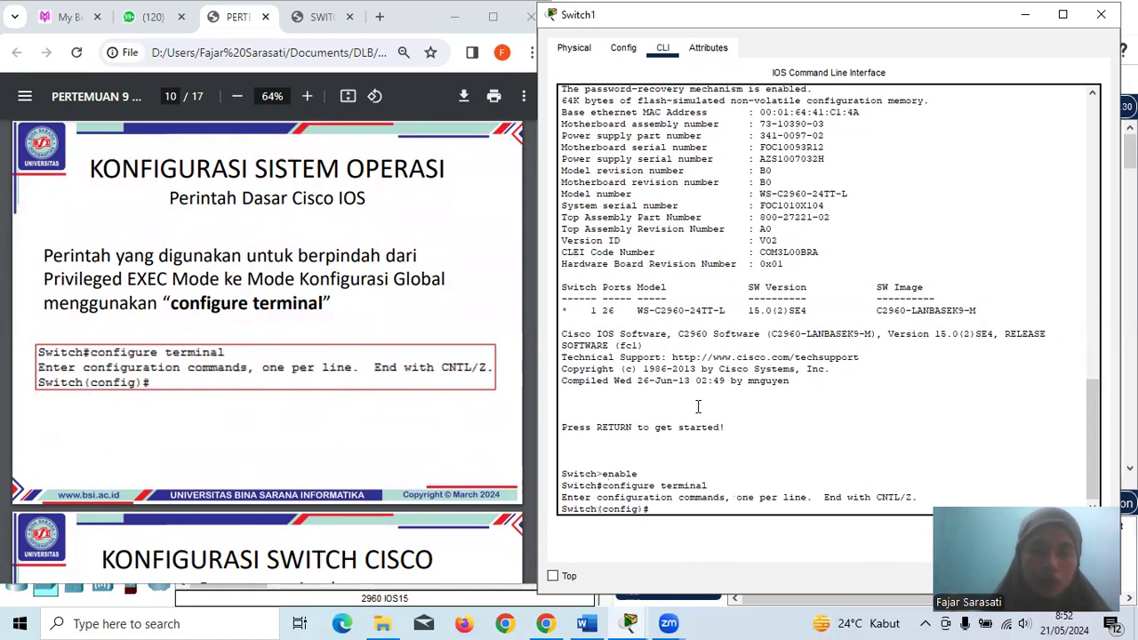
- Scroll the lecture PDF to page 13, the Secure Access slide
{"action": "scroll", "coordinate": [254, 418], "scroll_direction": "down", "scroll_amount": 2}
{"action": "scroll", "coordinate": [254, 424], "scroll_direction": "down", "scroll_amount": 5}
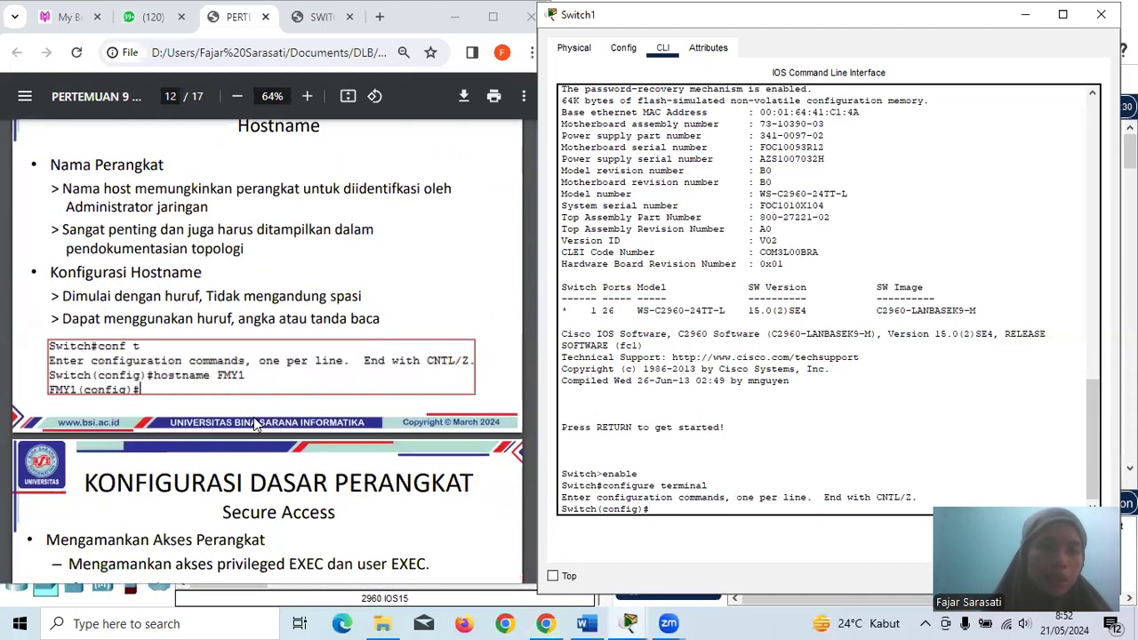
{"action": "scroll", "coordinate": [253, 417], "scroll_direction": "down", "scroll_amount": 1}
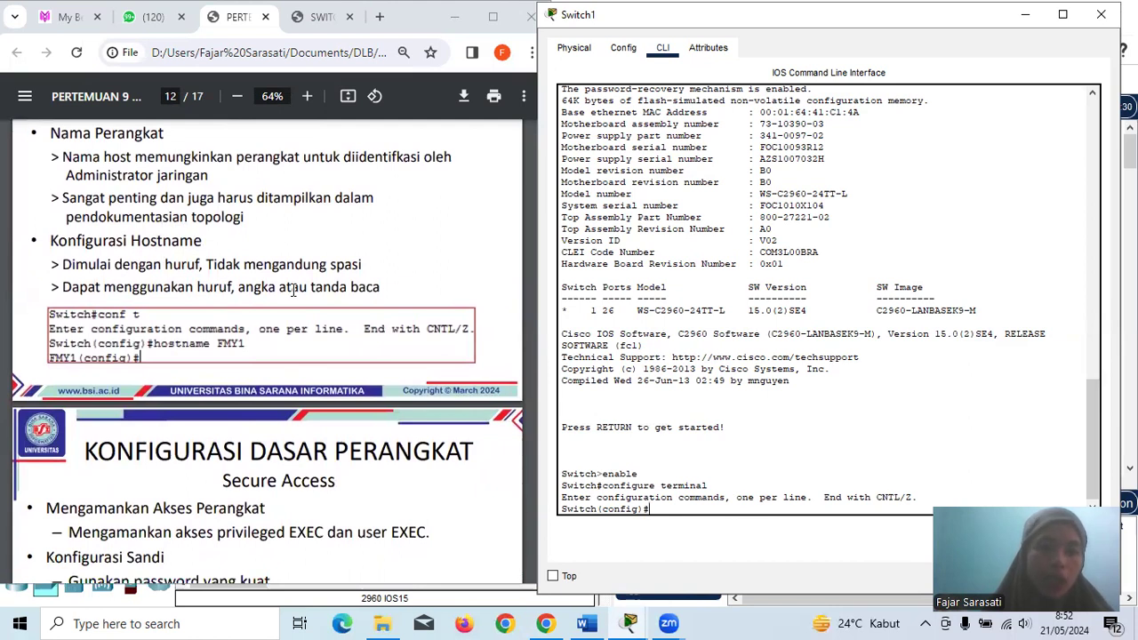
- Rename Switch1 with hostname FMY1 so the prompt reads FMY1(config)#
{"action": "type", "text": "host"}
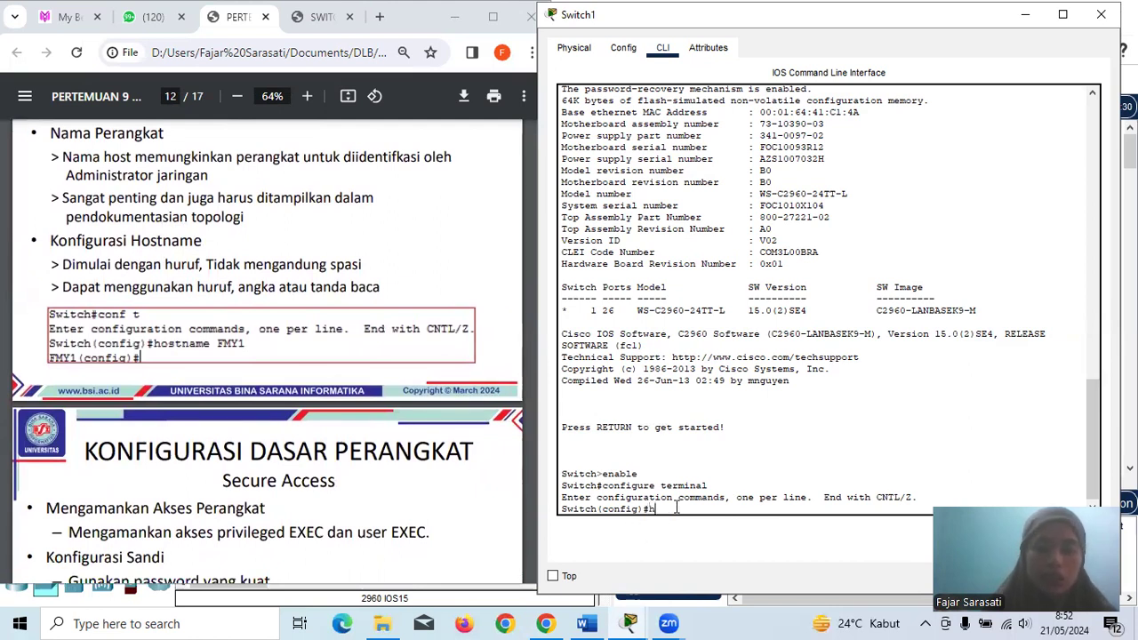
{"action": "key", "text": "BackSpace"}
{"action": "key", "text": "BackSpace"}
{"action": "type", "text": "stname FMY1"}
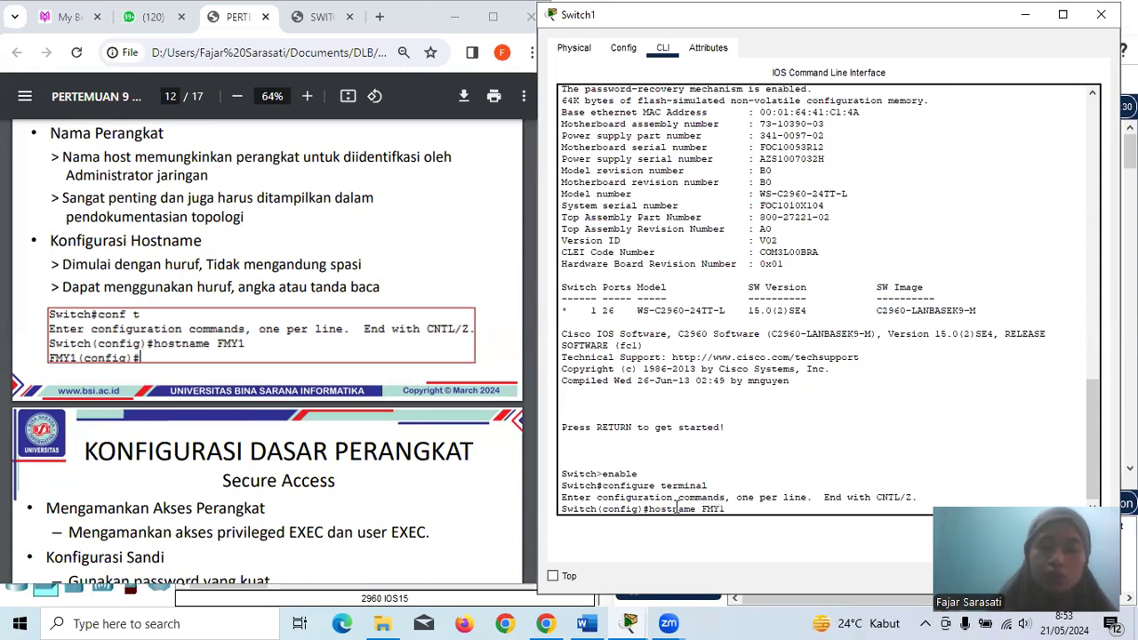
{"action": "key", "text": "Return"}
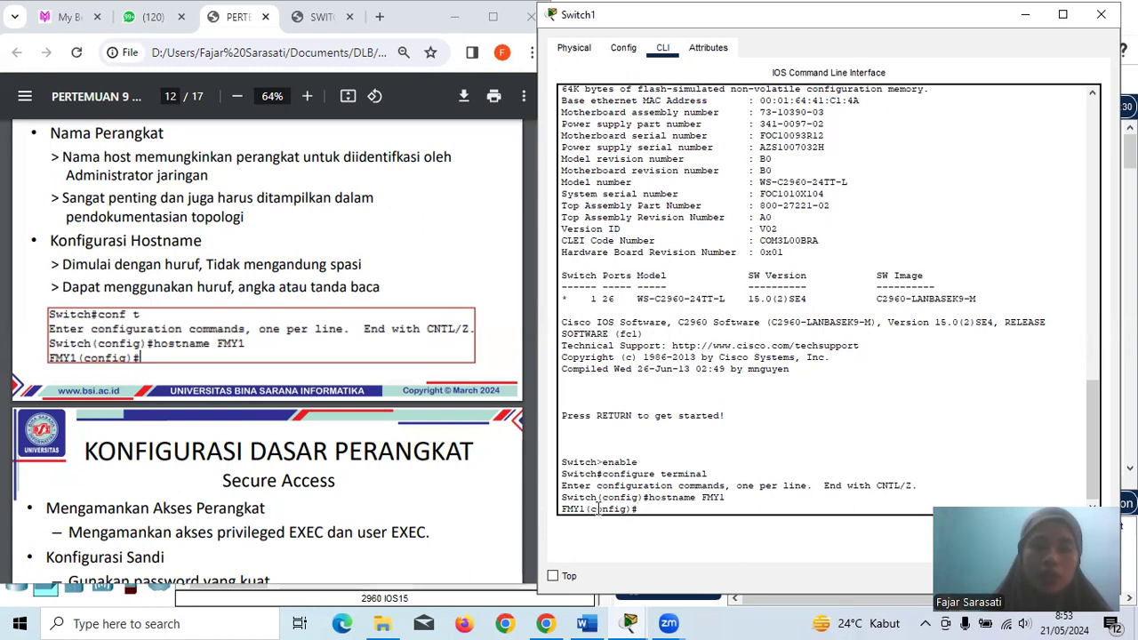
{"action": "scroll", "coordinate": [348, 422], "scroll_direction": "down", "scroll_amount": 4}
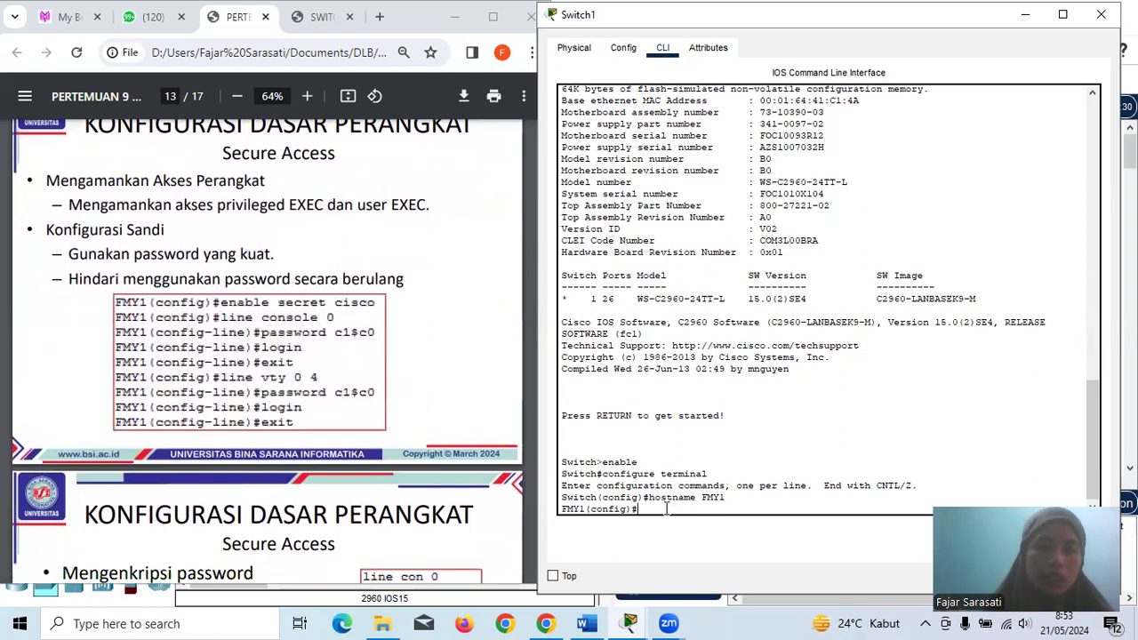
- Set Switch1's enable secret and give line console 0 a password with login
{"action": "type", "text": "enabl"}
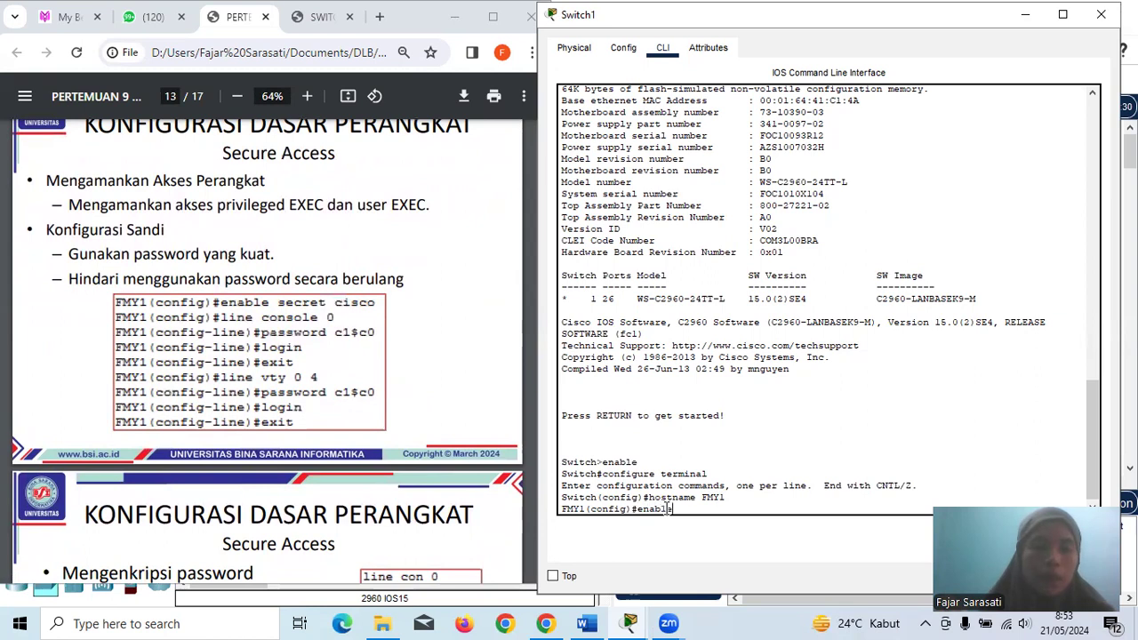
{"action": "type", "text": "e secret cisco"}
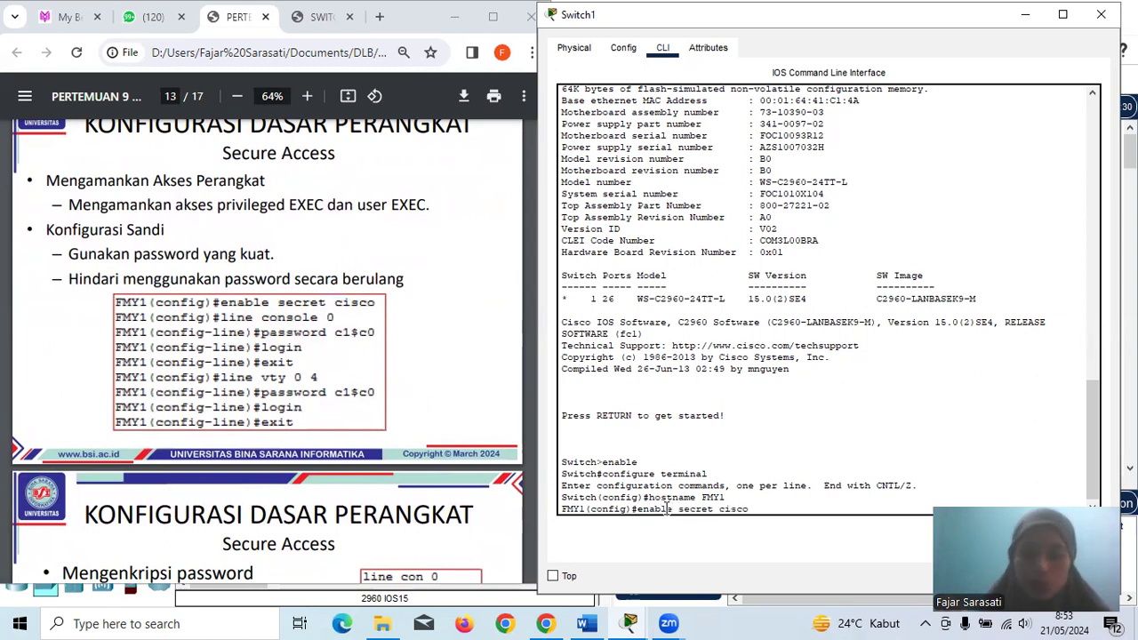
{"action": "key", "text": "Return"}
{"action": "type", "text": "line conso"}
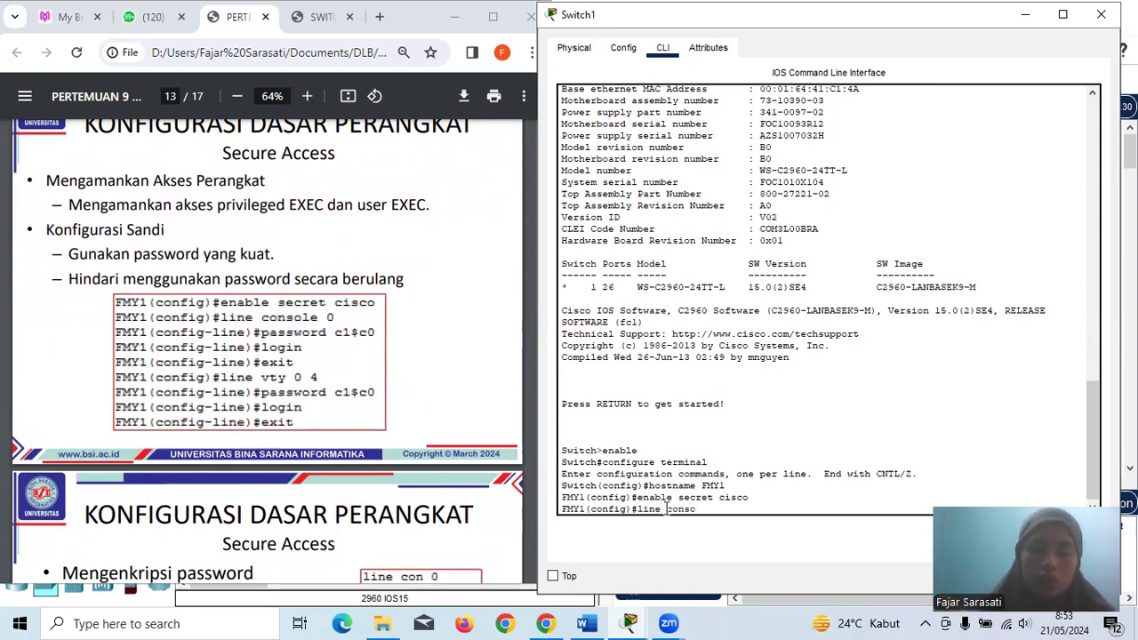
{"action": "type", "text": "le 0"}
{"action": "key", "text": "Return"}
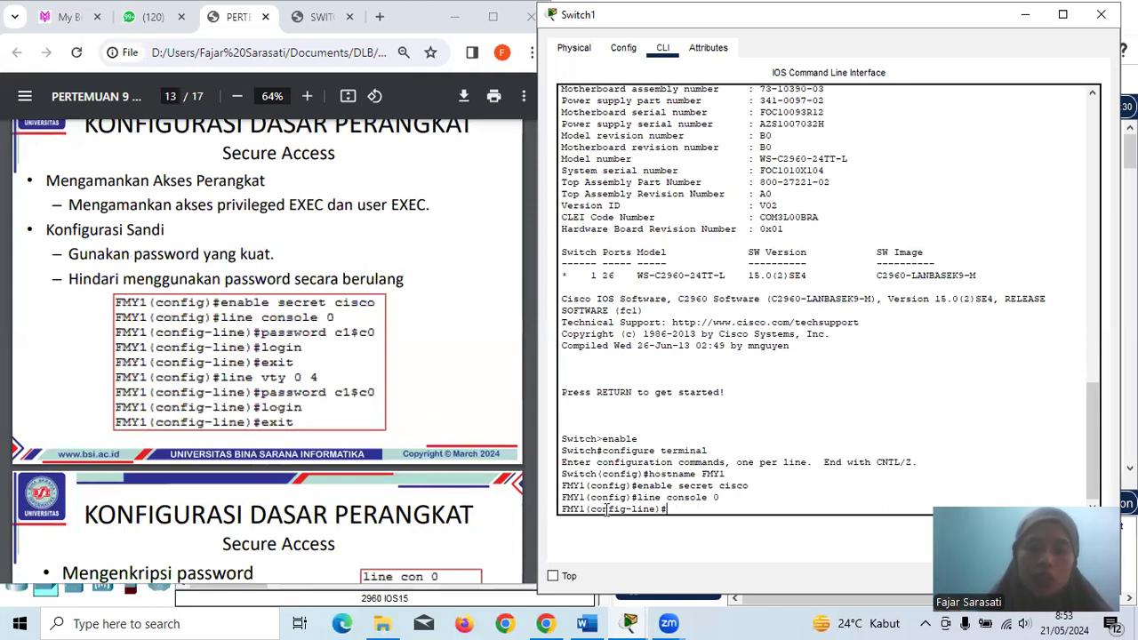
{"action": "type", "text": "pas"}
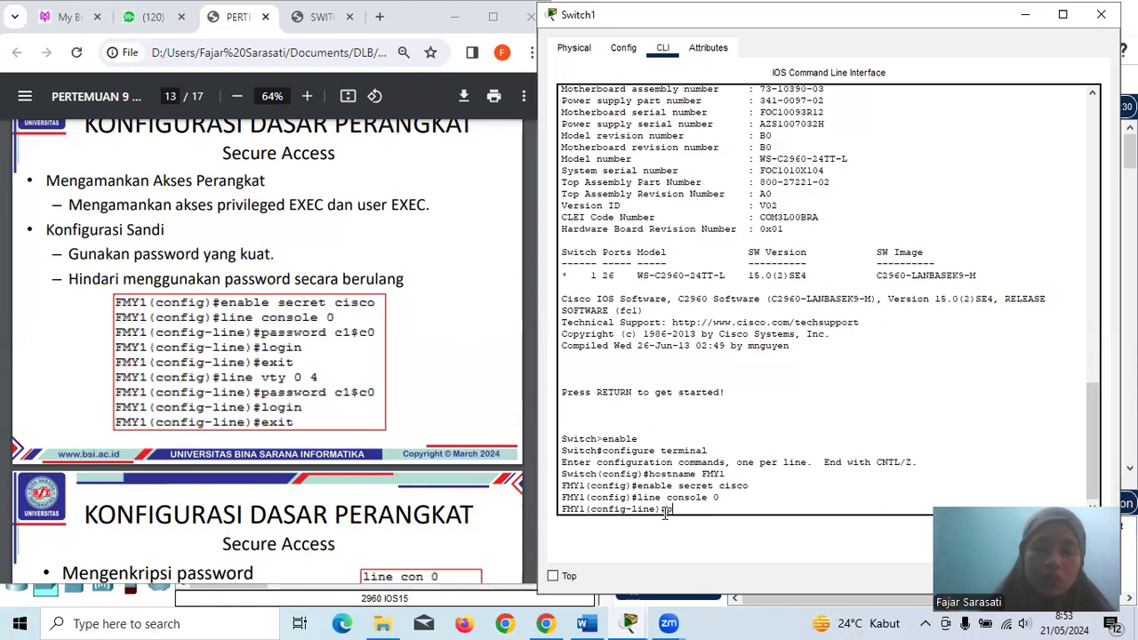
{"action": "type", "text": "sword"}
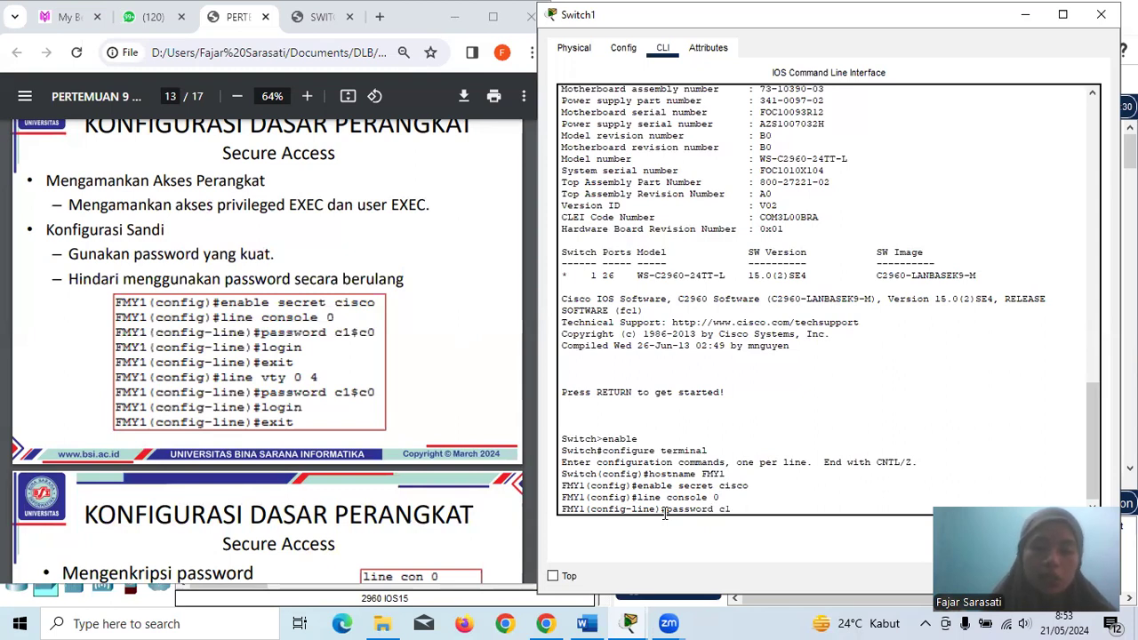
{"action": "type", "text": " cl$c0"}
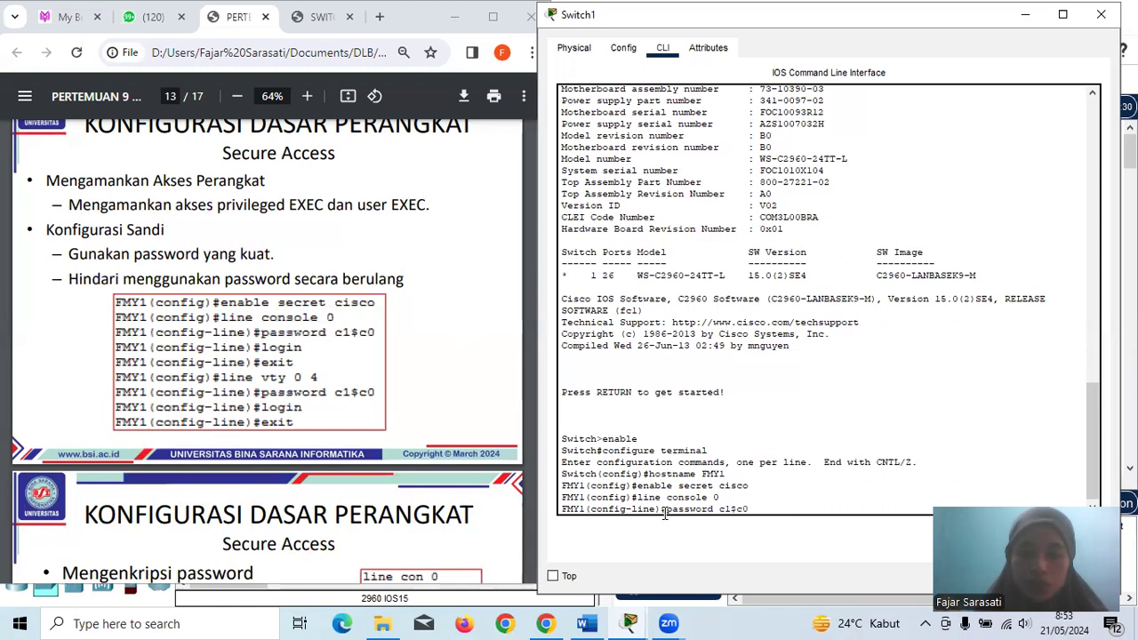
{"action": "key", "text": "Return"}
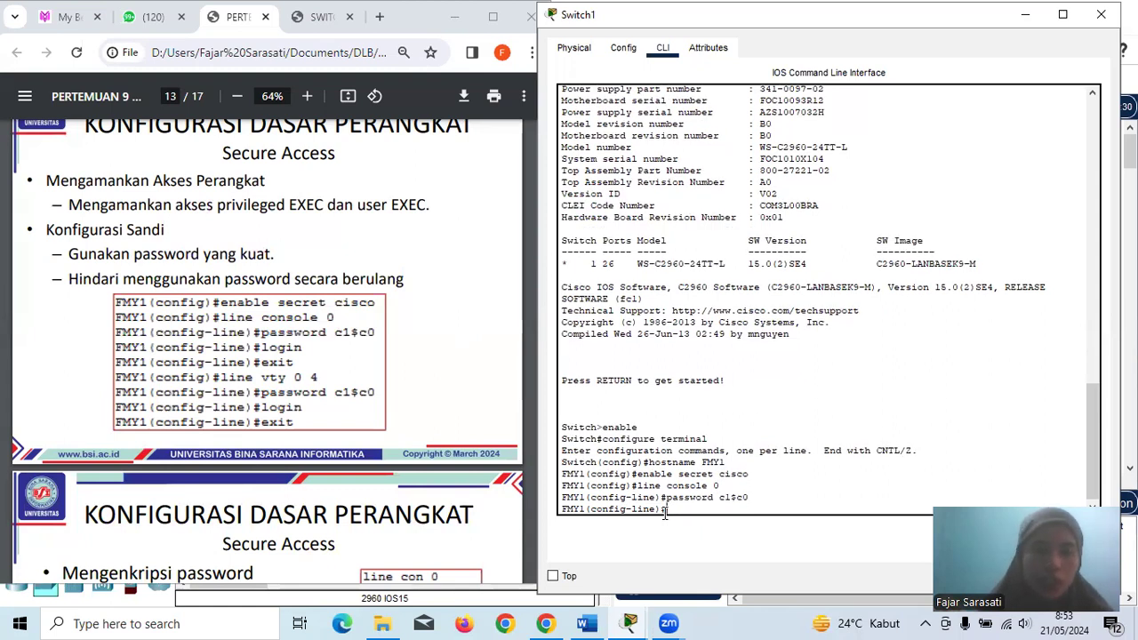
{"action": "type", "text": "login"}
{"action": "key", "text": "Return"}
{"action": "type", "text": "exit"}
{"action": "key", "text": "Return"}
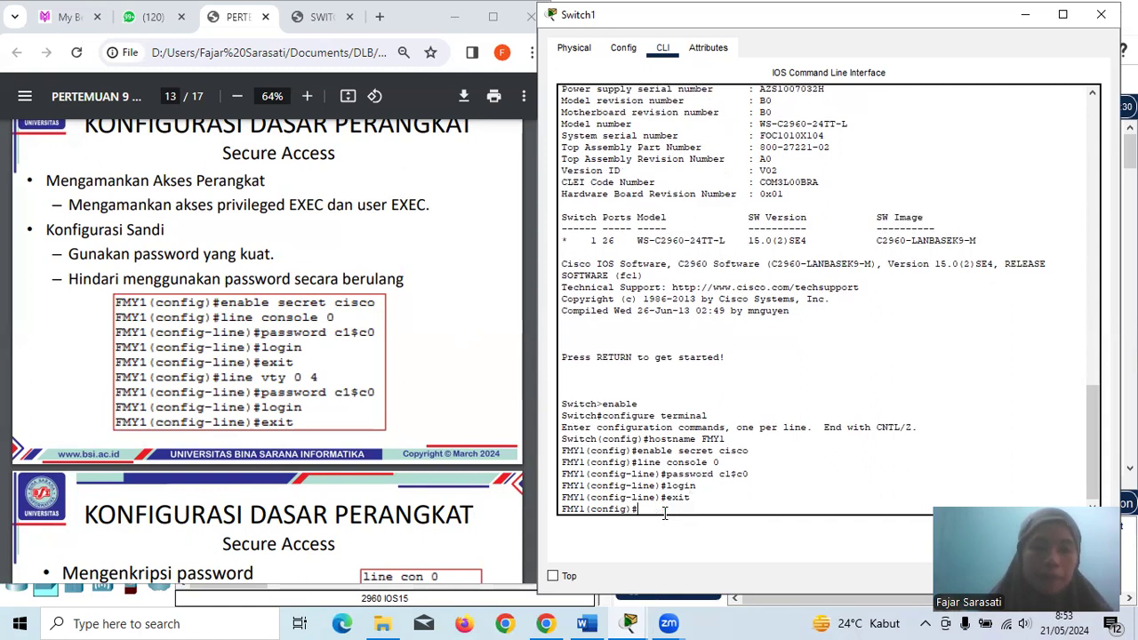
- Give line vty 0 4 the same password with login, then exit and end configuration
{"action": "type", "text": "line"}
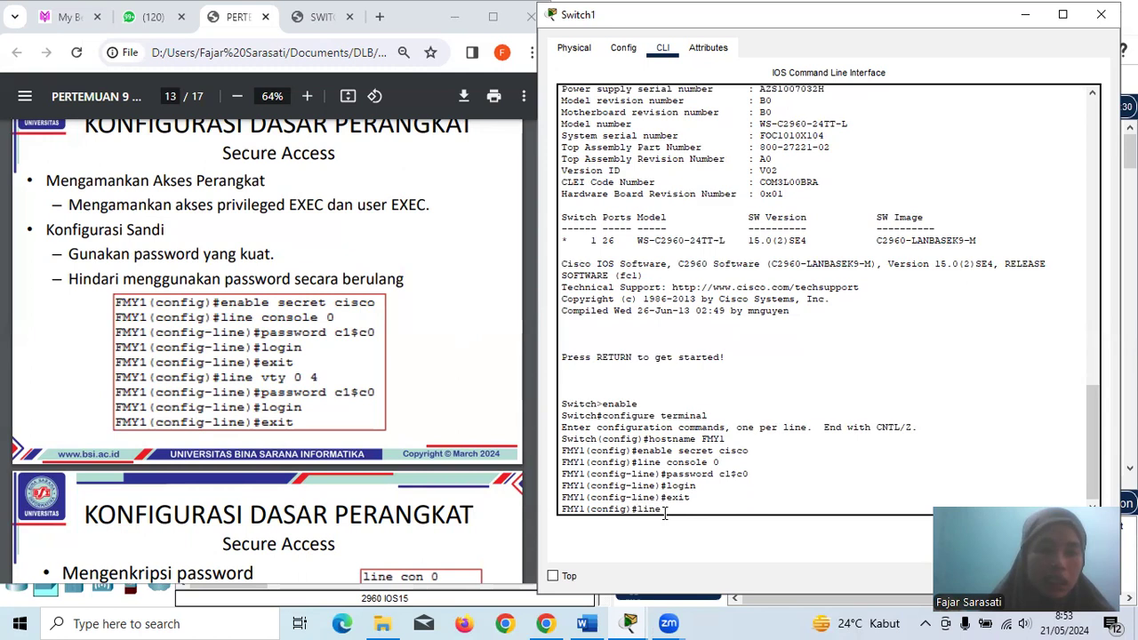
{"action": "type", "text": " vty"}
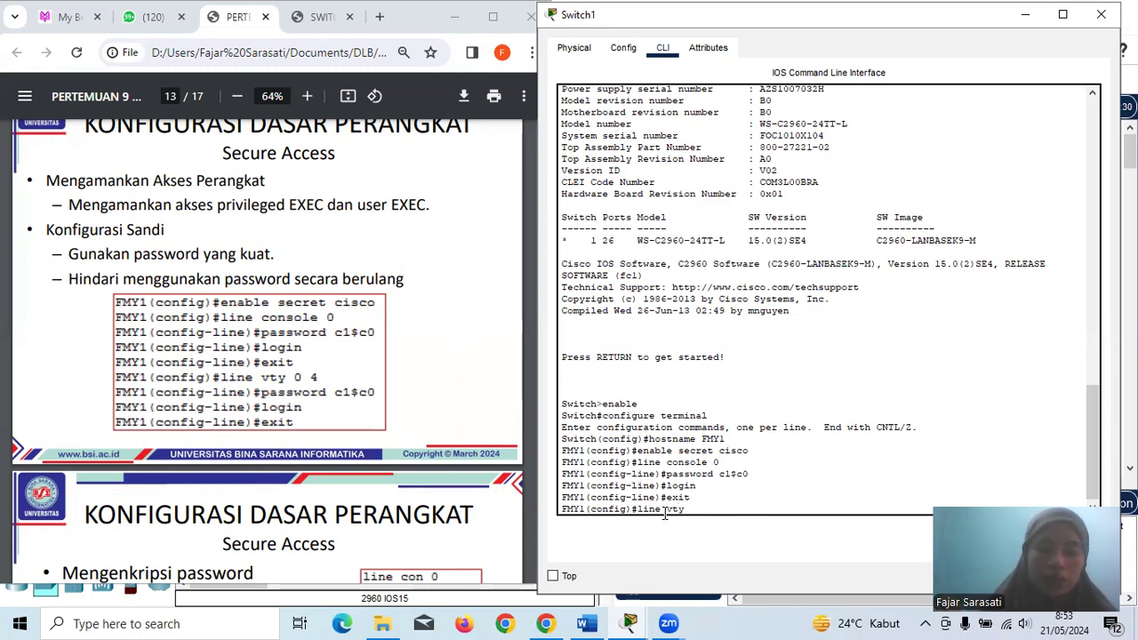
{"action": "type", "text": " 0"}
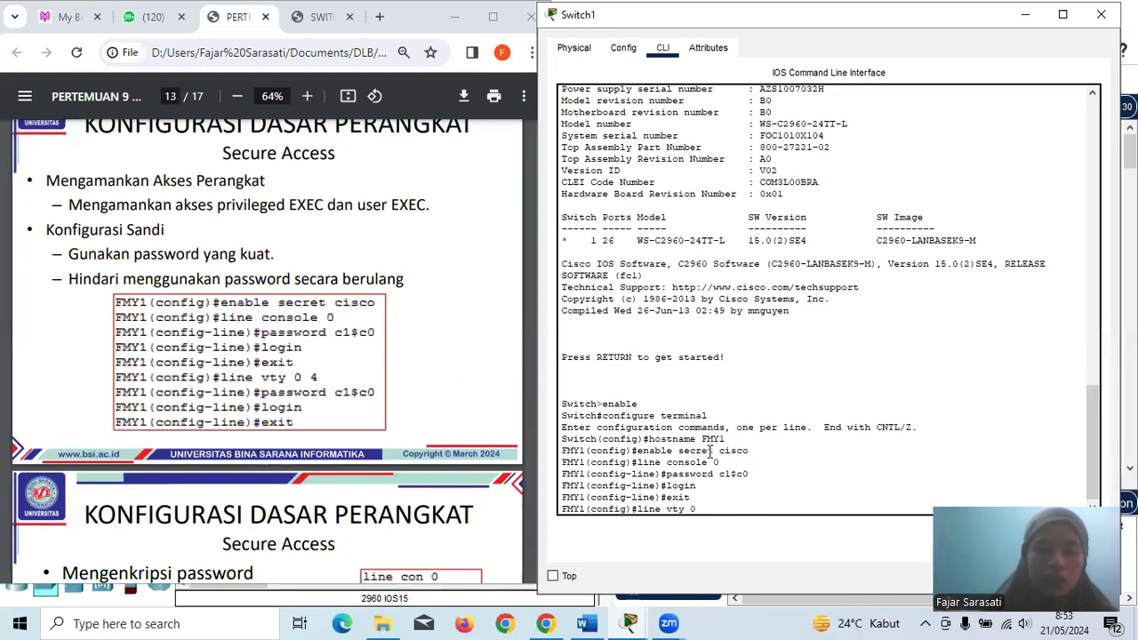
{"action": "type", "text": " 4"}
{"action": "key", "text": "Return"}
{"action": "type", "text": "p"}
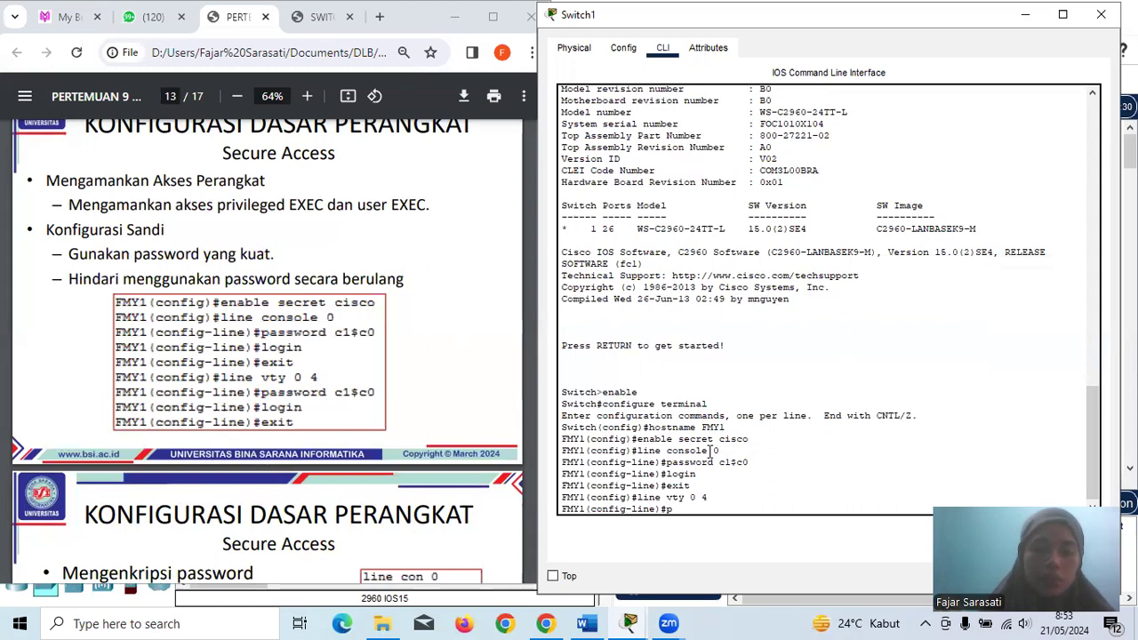
{"action": "type", "text": "assowrd"}
{"action": "key", "text": "BackSpace"}
{"action": "key", "text": "BackSpace"}
{"action": "key", "text": "BackSpace"}
{"action": "key", "text": "BackSpace"}
{"action": "type", "text": "word"}
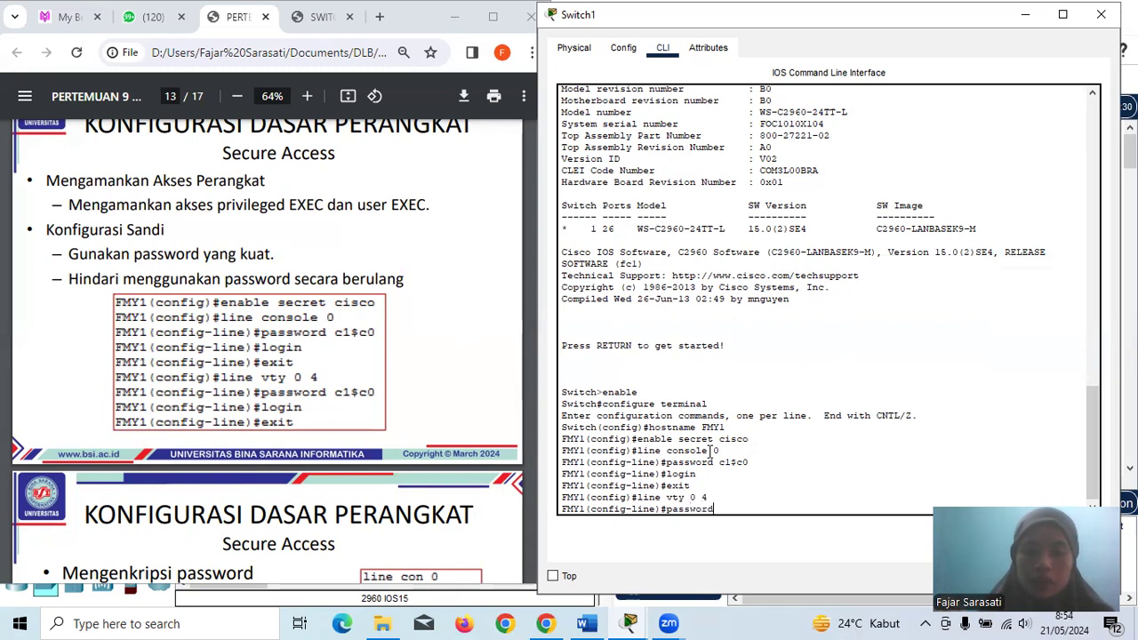
{"action": "type", "text": " cl"}
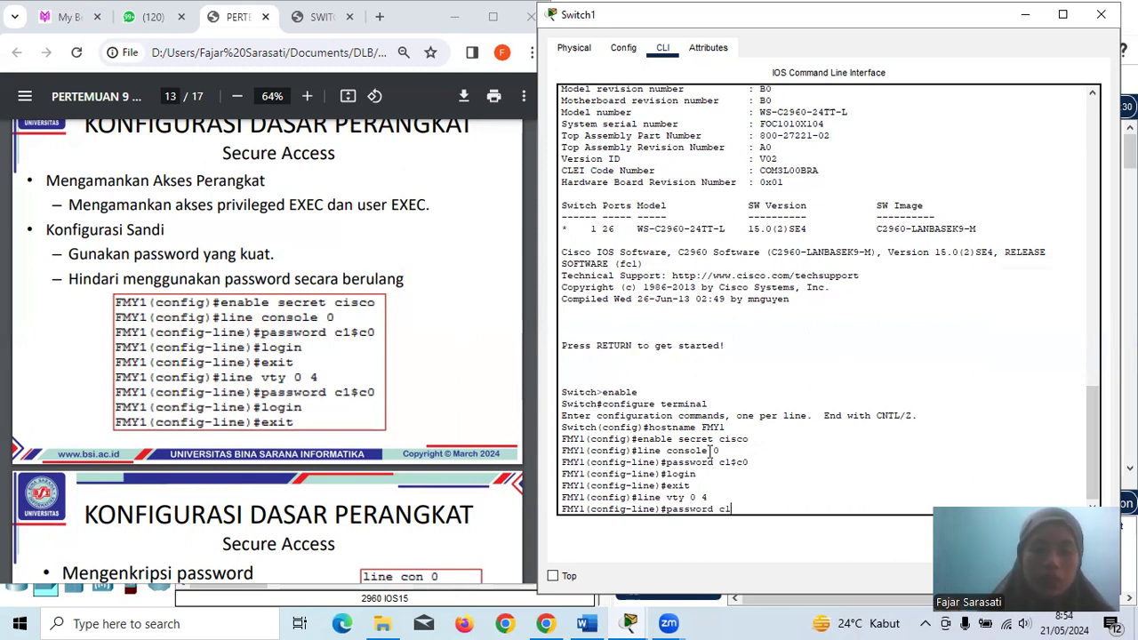
{"action": "type", "text": "$c0"}
{"action": "key", "text": "Return"}
{"action": "type", "text": "login"}
{"action": "key", "text": "Return"}
{"action": "type", "text": "exit"}
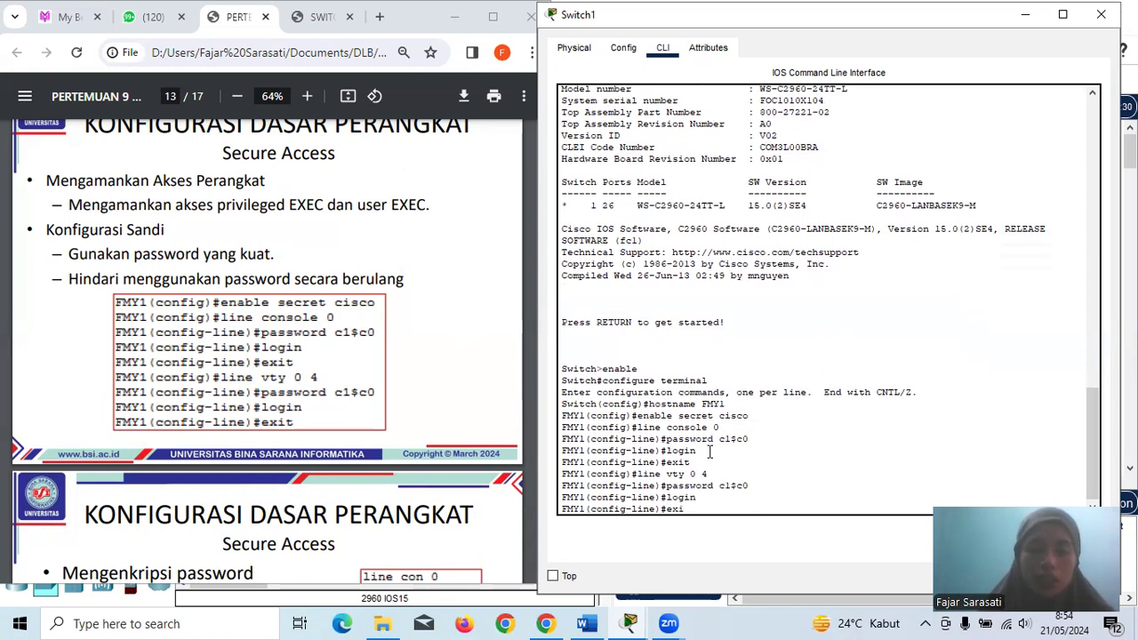
{"action": "key", "text": "Return"}
{"action": "type", "text": "end"}
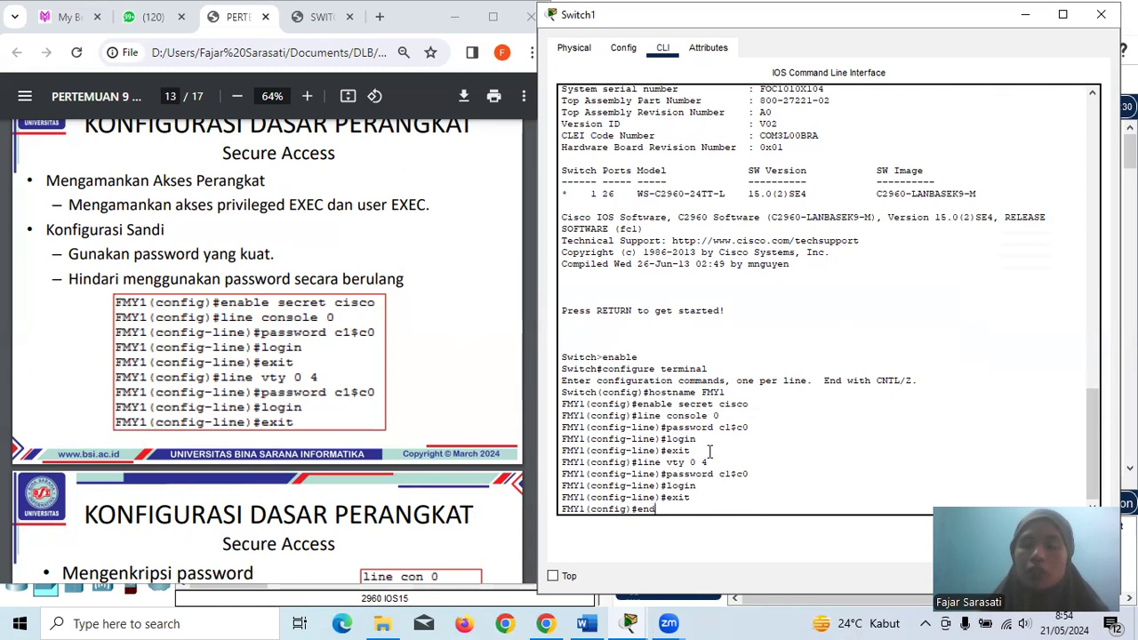
- Leave configuration mode and exit Switch1's console session
{"action": "key", "text": "Return"}
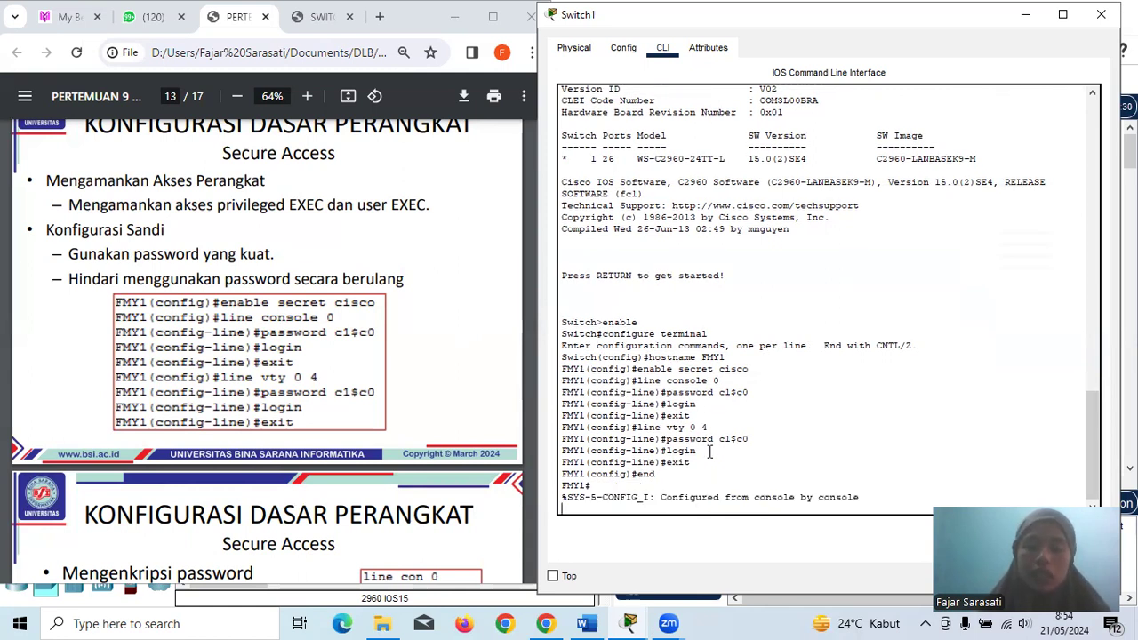
{"action": "key", "text": "Return"}
{"action": "type", "text": "ex"}
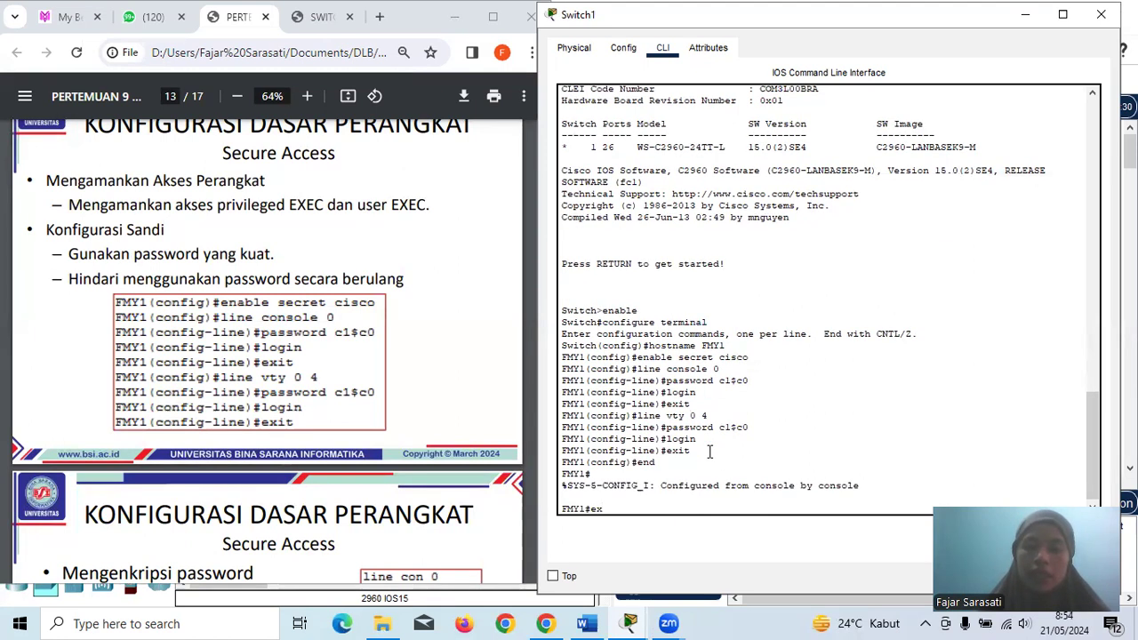
{"action": "key", "text": "Return"}
{"action": "key", "text": "Return"}
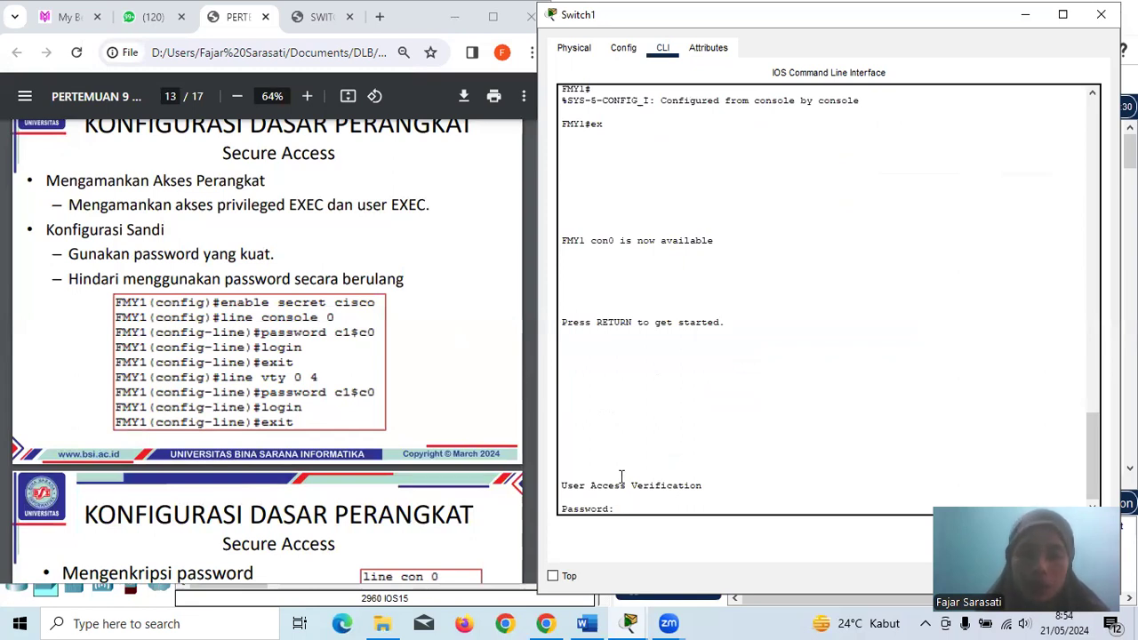
{"action": "scroll", "coordinate": [396, 434], "scroll_direction": "down", "scroll_amount": 4}
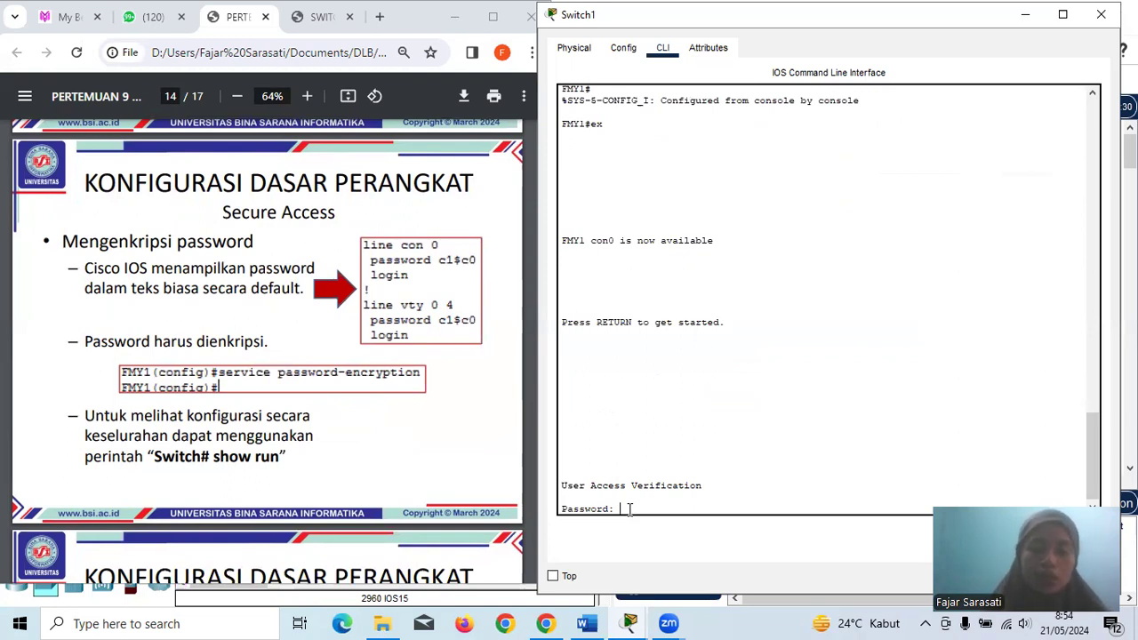
- Log back in with the console password at User Access Verification, reaching FMY1>, and try end
{"action": "key", "text": "Return"}
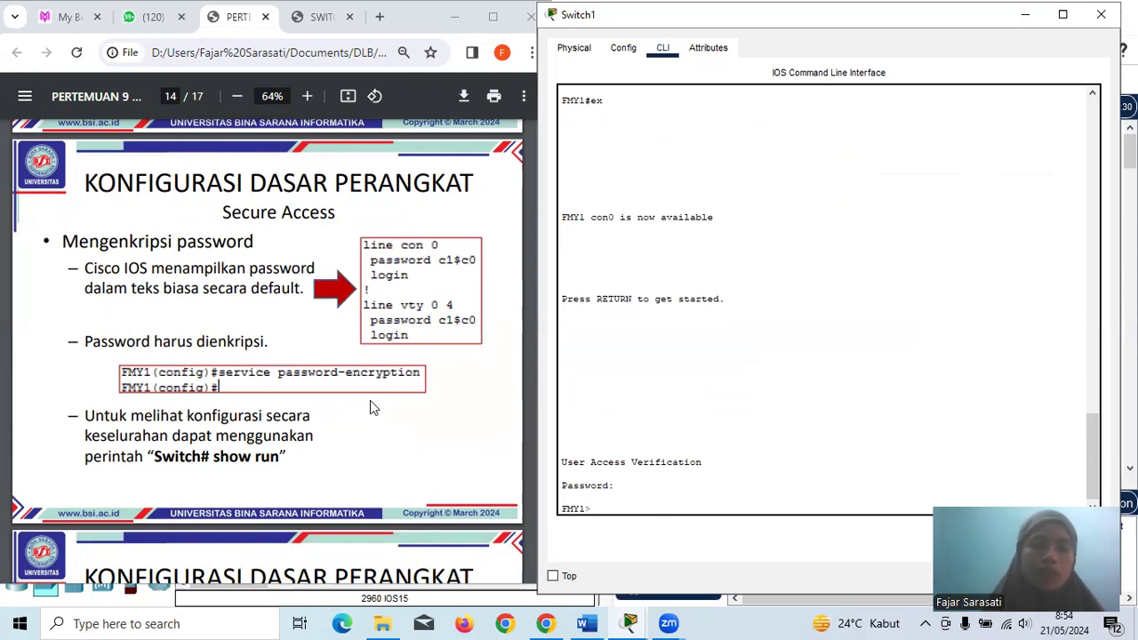
{"action": "scroll", "coordinate": [370, 401], "scroll_direction": "down", "scroll_amount": 3}
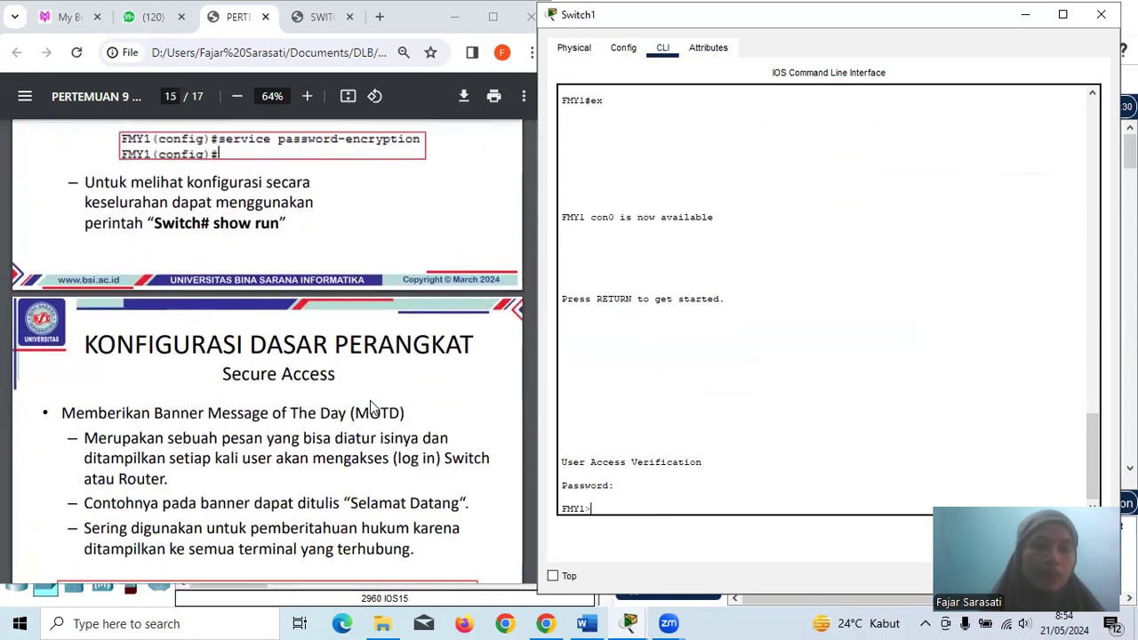
{"action": "scroll", "coordinate": [370, 401], "scroll_direction": "up", "scroll_amount": 3}
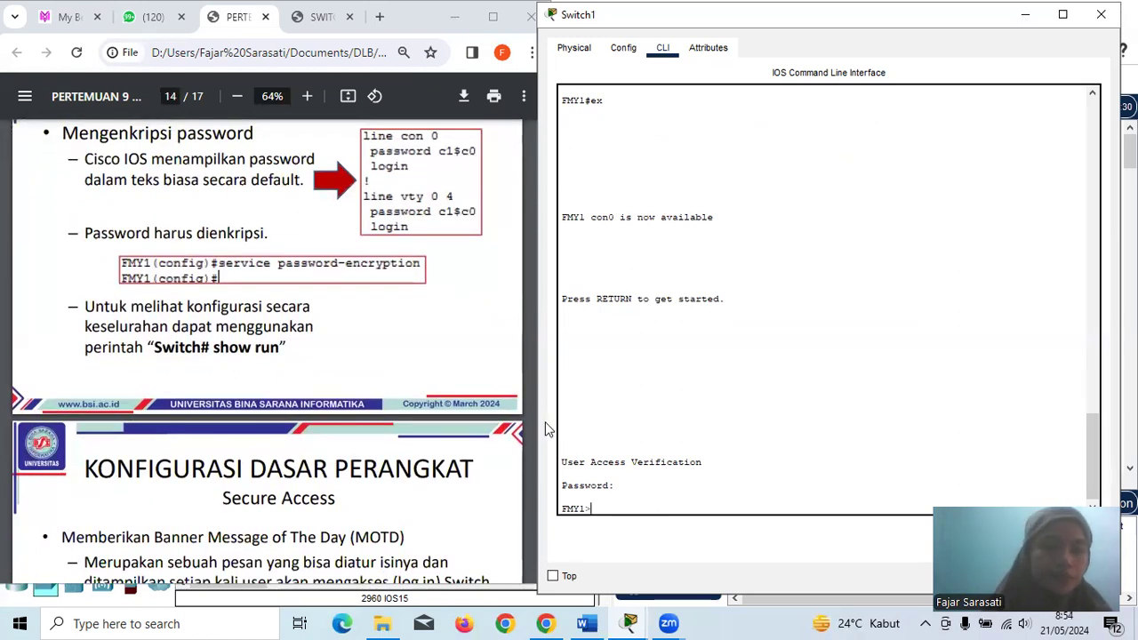
{"action": "key", "text": "Return"}
{"action": "key", "text": "Return"}
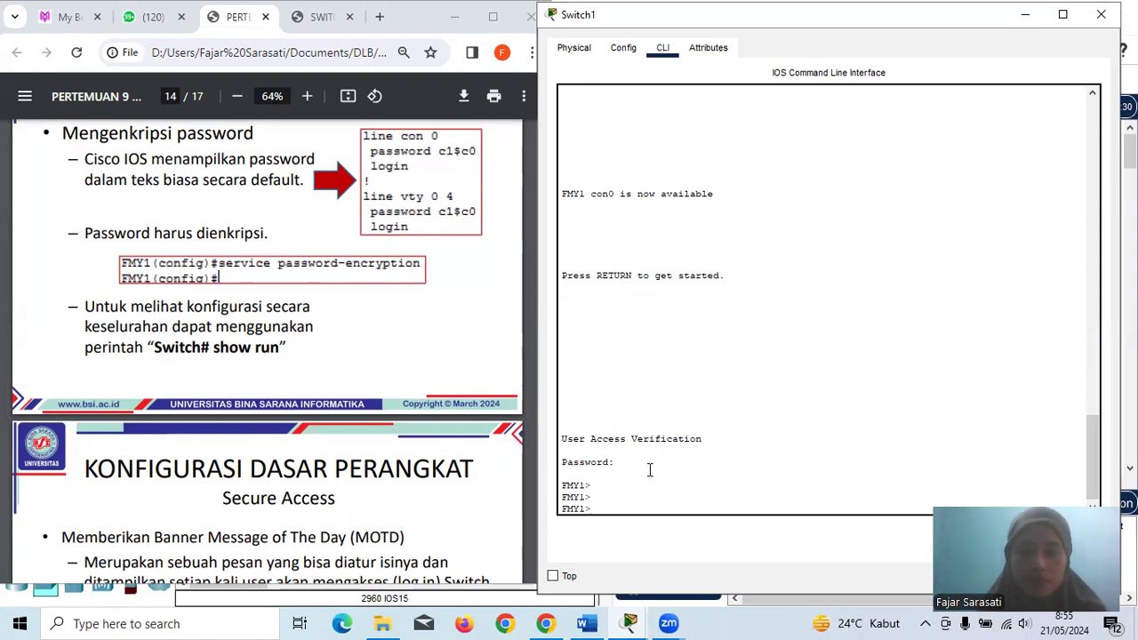
{"action": "type", "text": "end"}
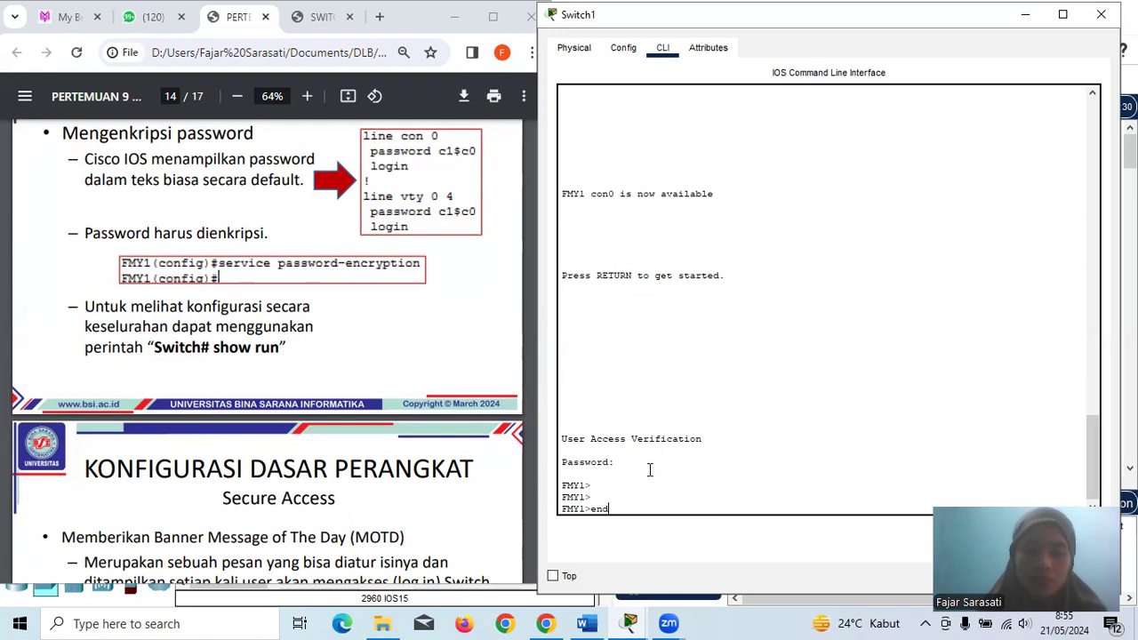
{"action": "key", "text": "Return"}
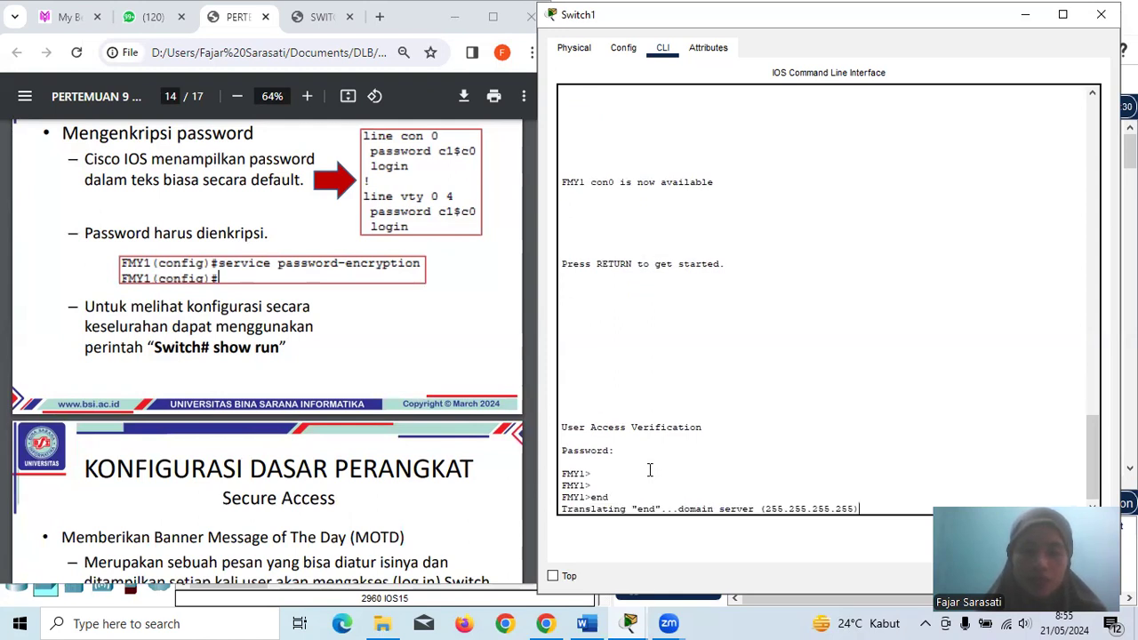
- Reopen Switch1's command line and move its window to the right half
{"action": "left_click", "coordinate": [1108, 12]}
{"action": "left_click", "coordinate": [715, 257]}
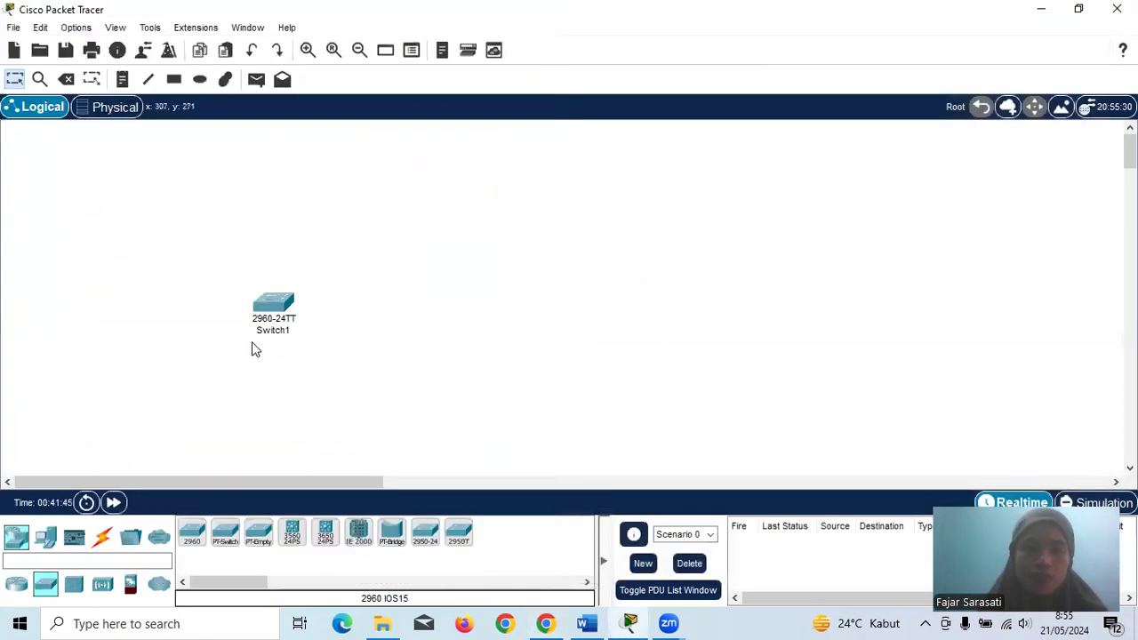
{"action": "left_click", "coordinate": [275, 306]}
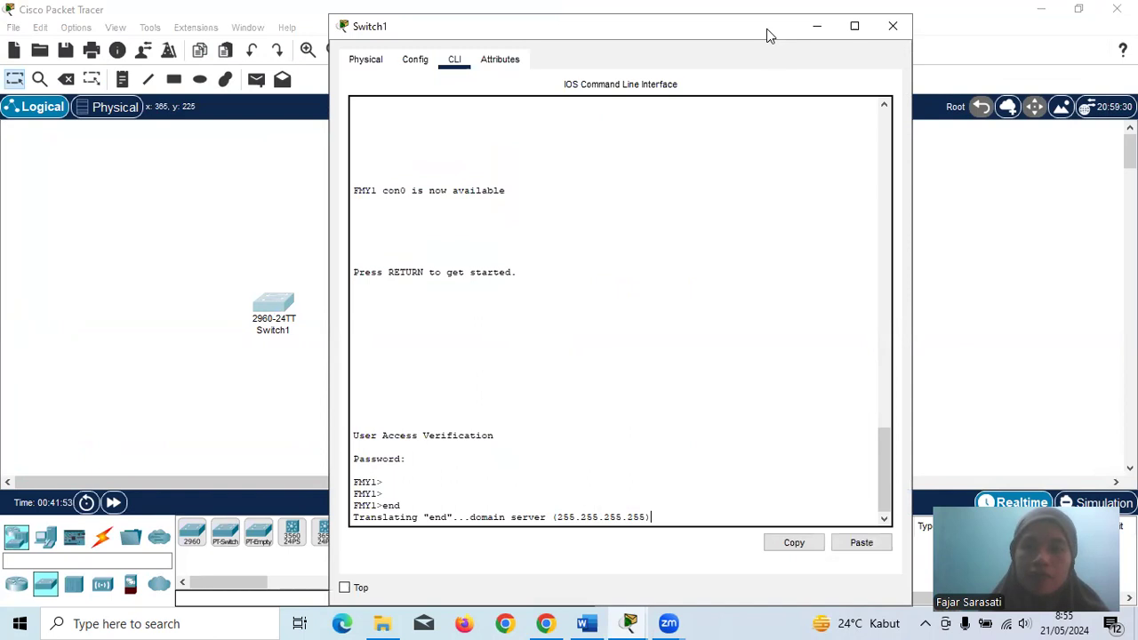
{"action": "left_click_drag", "start_coordinate": [776, 35], "coordinate": [998, 27]}
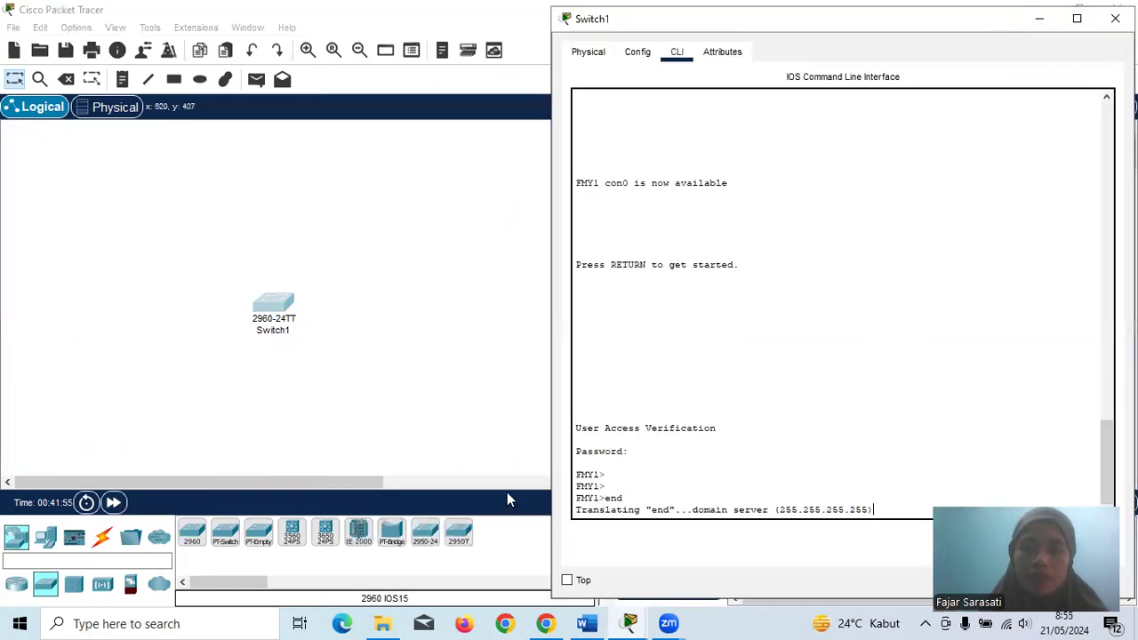
- Bring the slides back to page 15's Banner MOTD slide and review Switch1's CLI history
{"action": "left_click", "coordinate": [545, 623]}
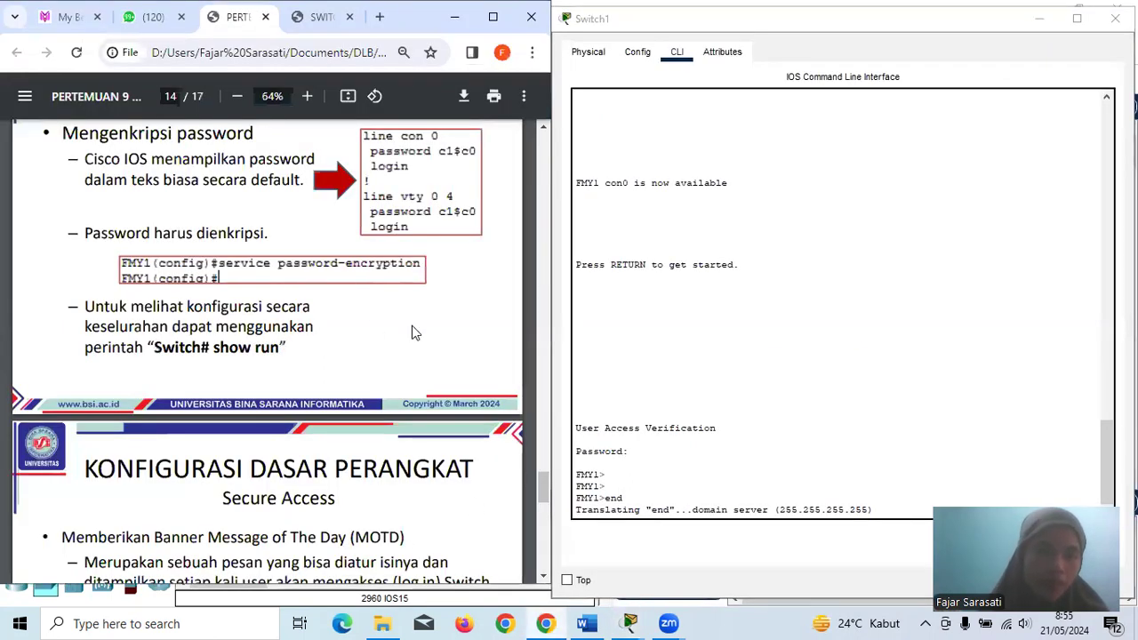
{"action": "scroll", "coordinate": [412, 329], "scroll_direction": "down", "scroll_amount": 3}
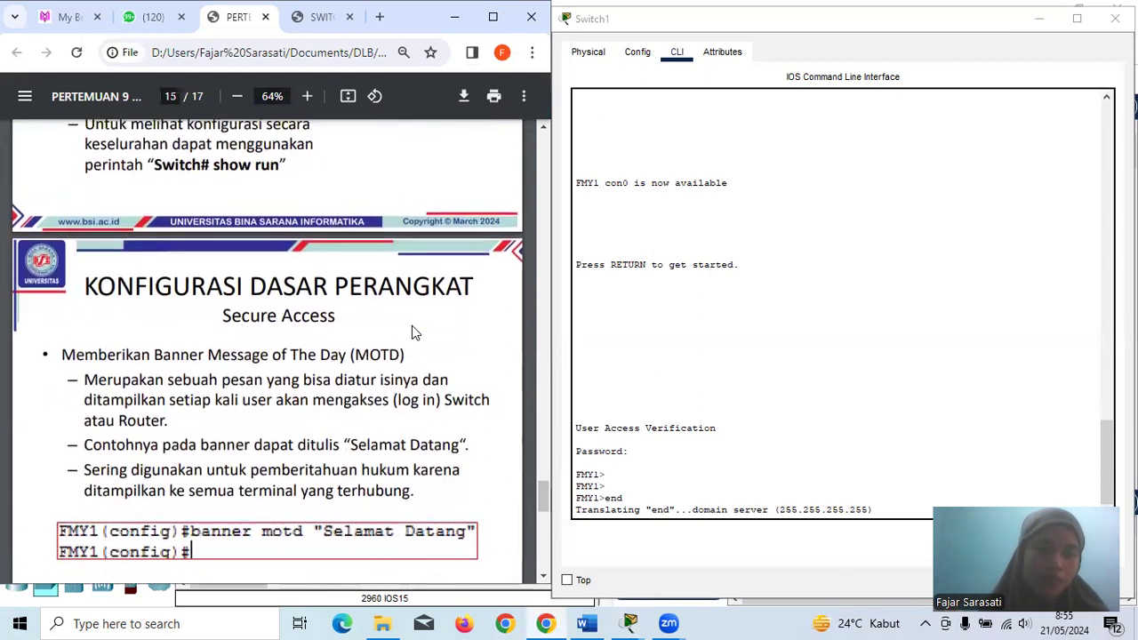
{"action": "scroll", "coordinate": [412, 329], "scroll_direction": "up", "scroll_amount": 3}
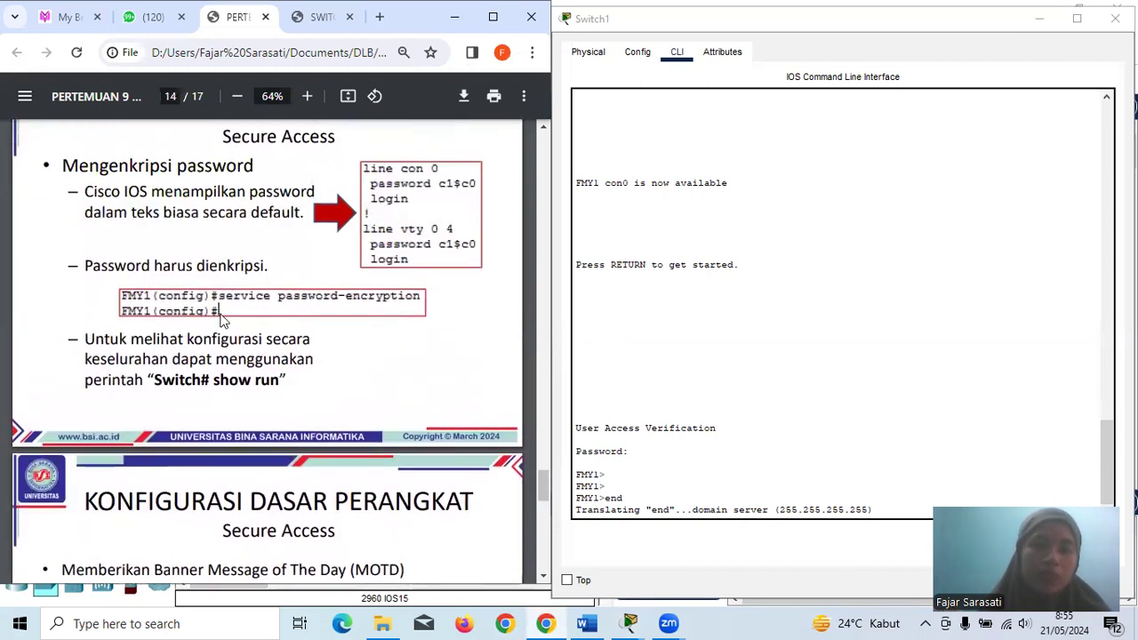
{"action": "scroll", "coordinate": [696, 322], "scroll_direction": "up", "scroll_amount": 5}
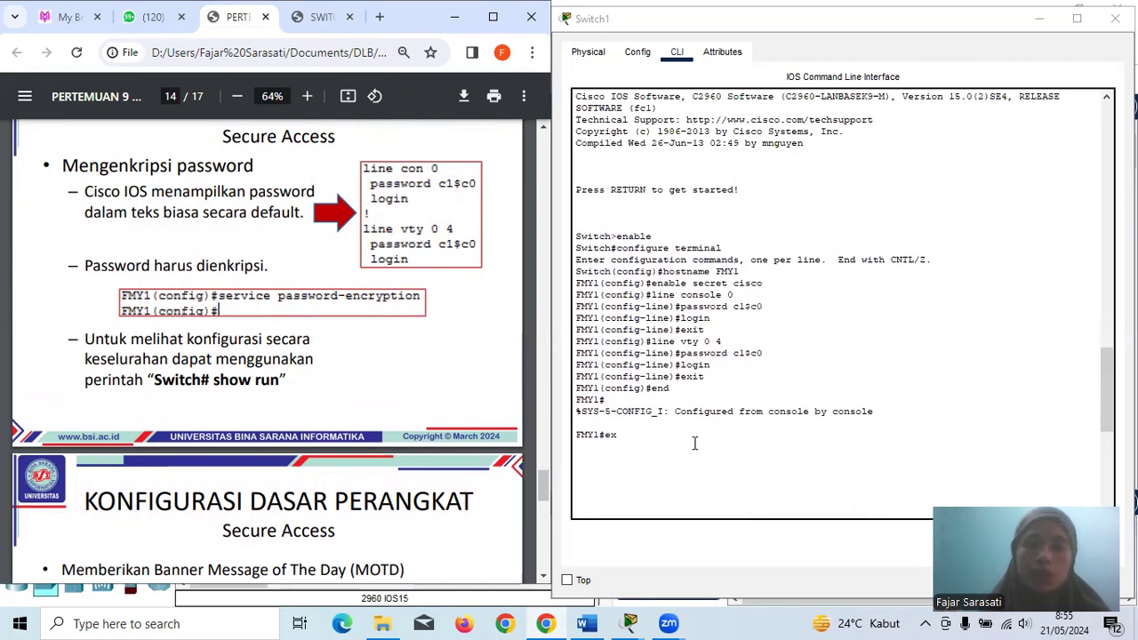
{"action": "left_click", "coordinate": [710, 377]}
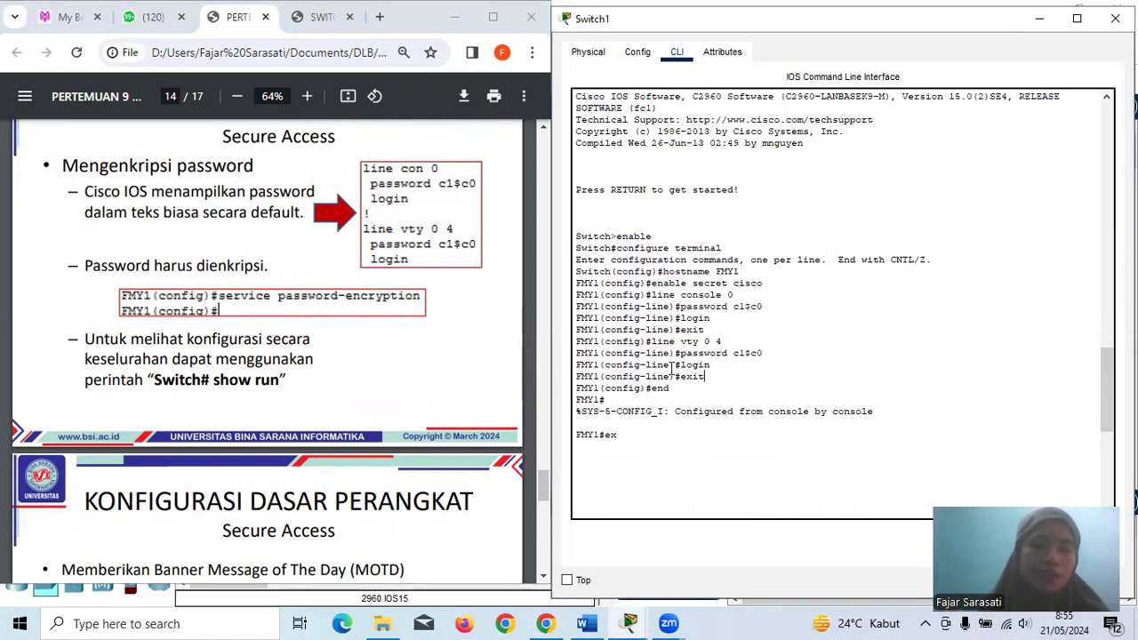
{"action": "scroll", "coordinate": [275, 419], "scroll_direction": "down", "scroll_amount": 4}
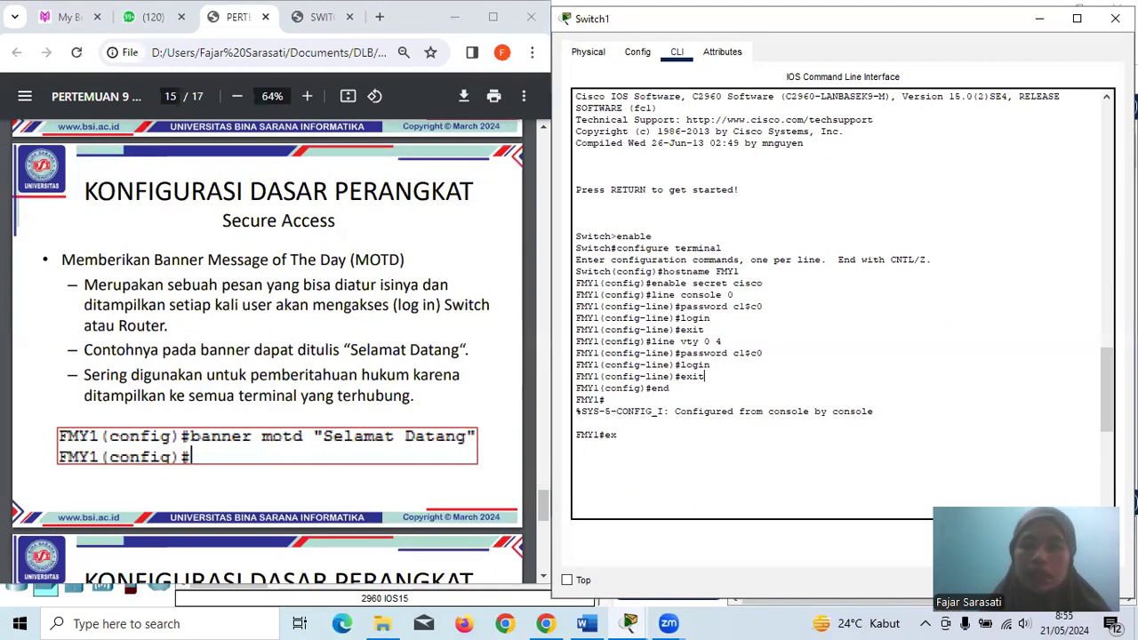
- Place a second 2960 switch, Switch2, and open its CLI on the right half
{"action": "left_click", "coordinate": [1122, 18]}
{"action": "left_click", "coordinate": [660, 158]}
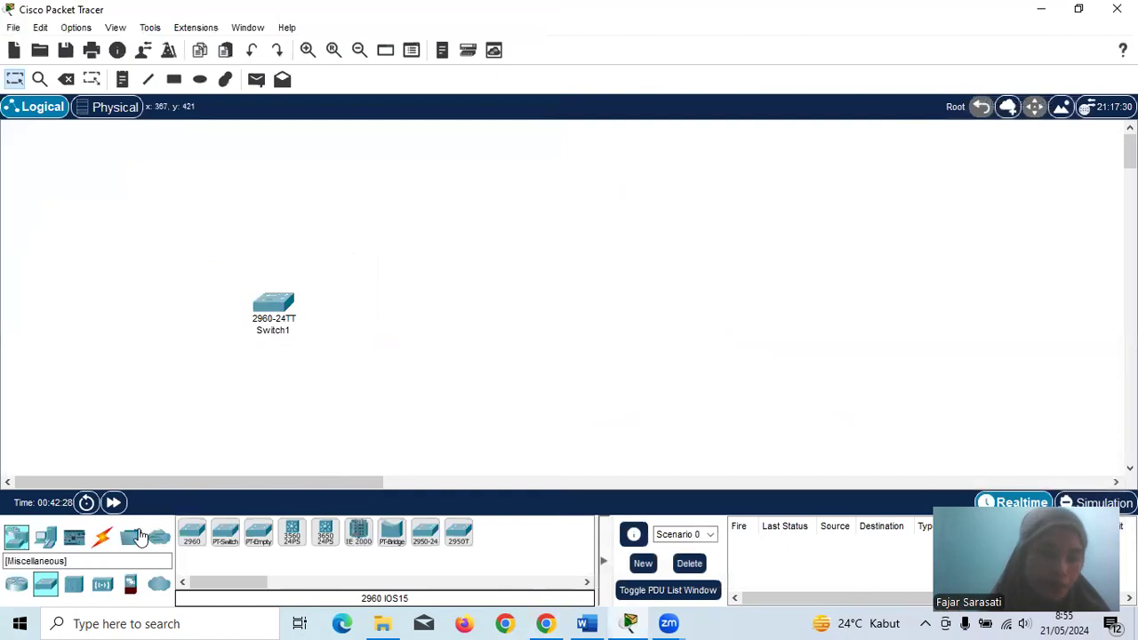
{"action": "left_click", "coordinate": [193, 538]}
{"action": "left_click", "coordinate": [425, 348]}
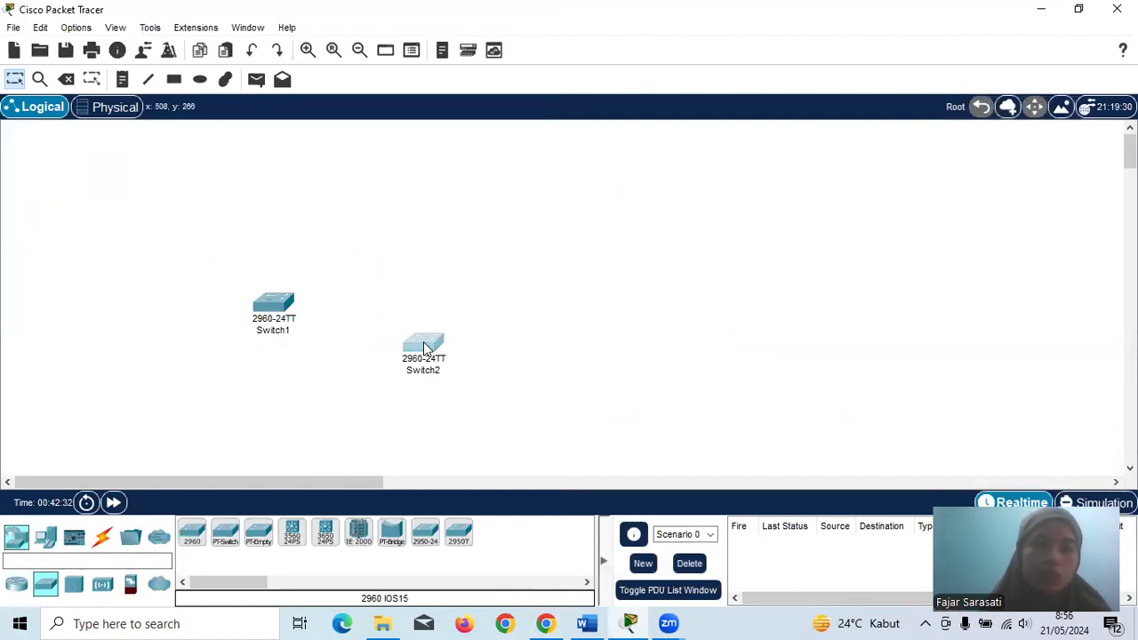
{"action": "left_click", "coordinate": [425, 347]}
{"action": "left_click", "coordinate": [459, 59]}
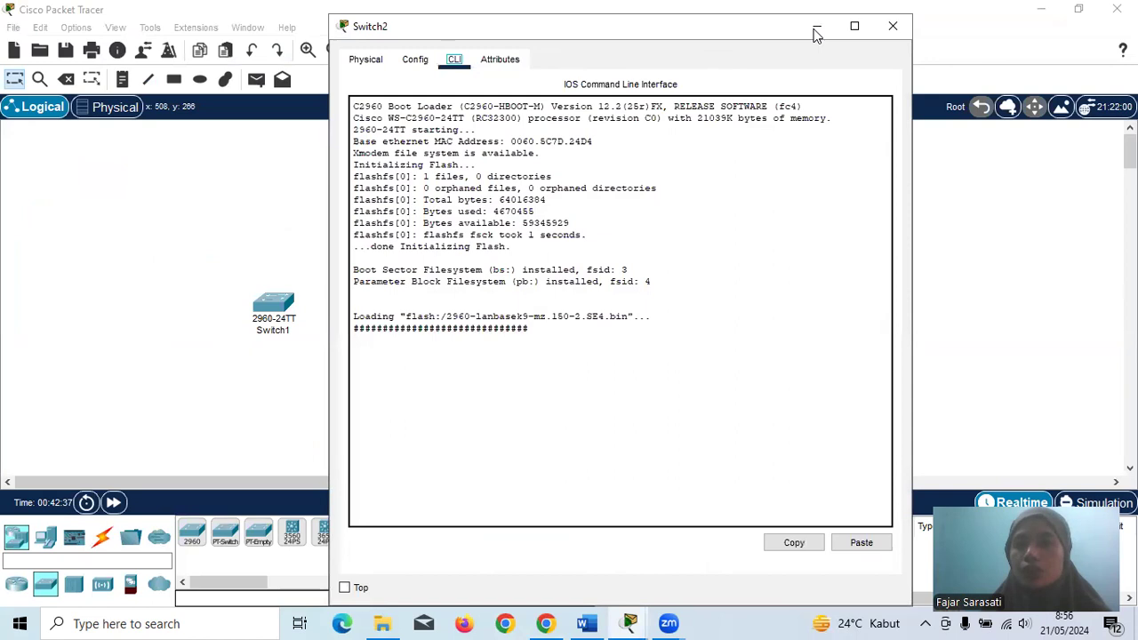
{"action": "left_click_drag", "start_coordinate": [814, 31], "coordinate": [1034, 24]}
- With the slides alongside, run enable and configure terminal on Switch2
{"action": "left_click", "coordinate": [545, 624]}
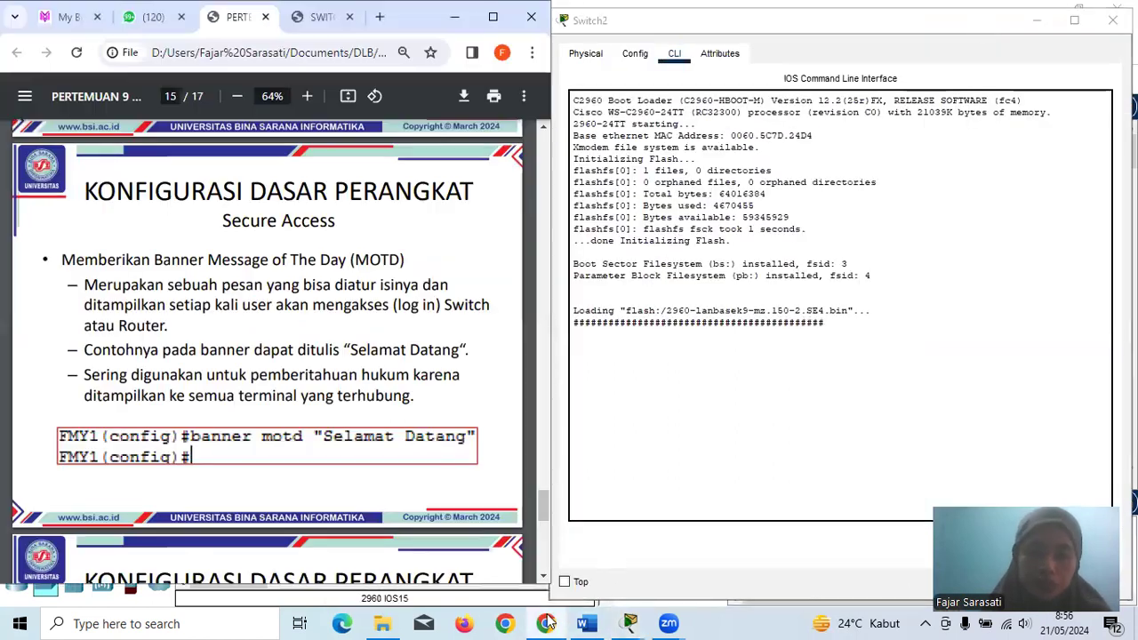
{"action": "scroll", "coordinate": [423, 337], "scroll_direction": "down", "scroll_amount": 5}
{"action": "scroll", "coordinate": [423, 337], "scroll_direction": "up", "scroll_amount": 15}
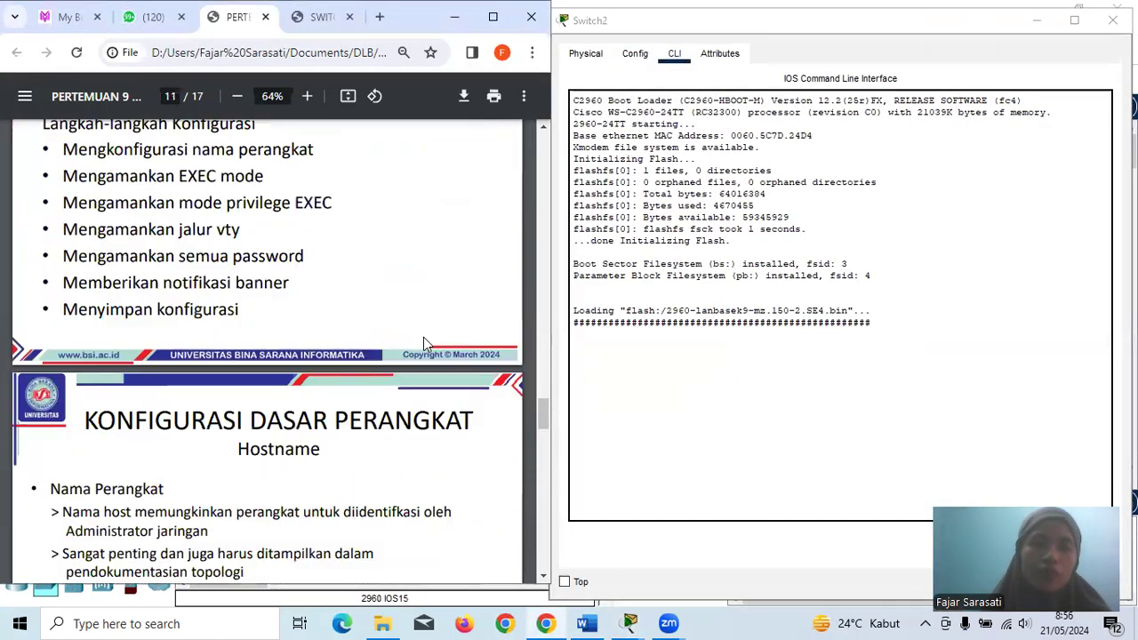
{"action": "scroll", "coordinate": [424, 344], "scroll_direction": "up", "scroll_amount": 1}
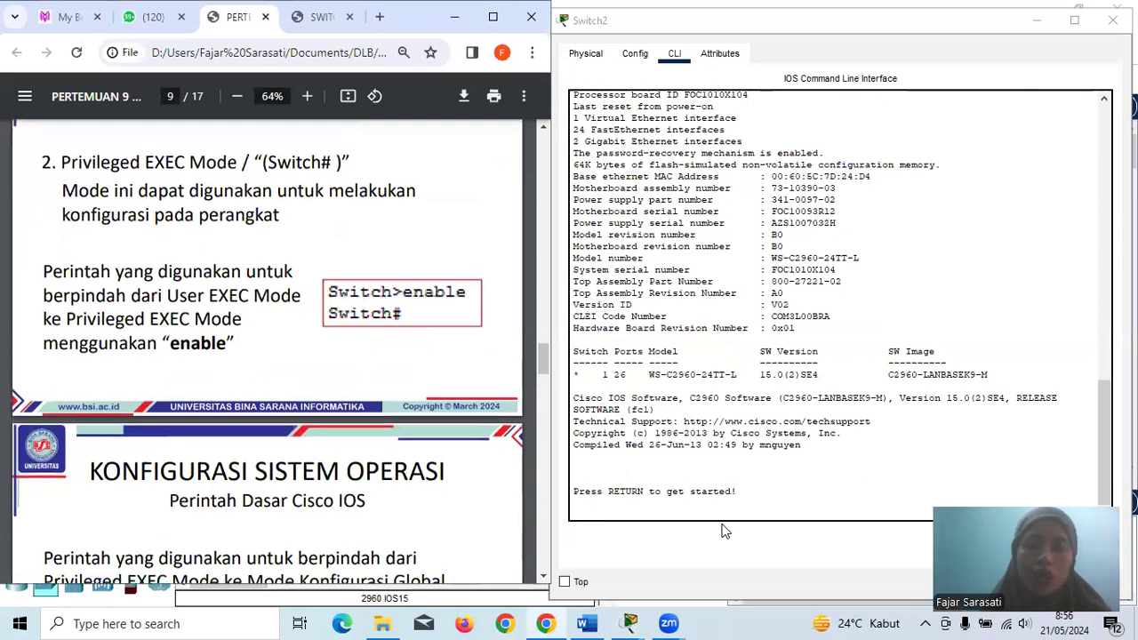
{"action": "left_click", "coordinate": [658, 511]}
{"action": "key", "text": "Return"}
{"action": "type", "text": "enable"}
{"action": "key", "text": "Return"}
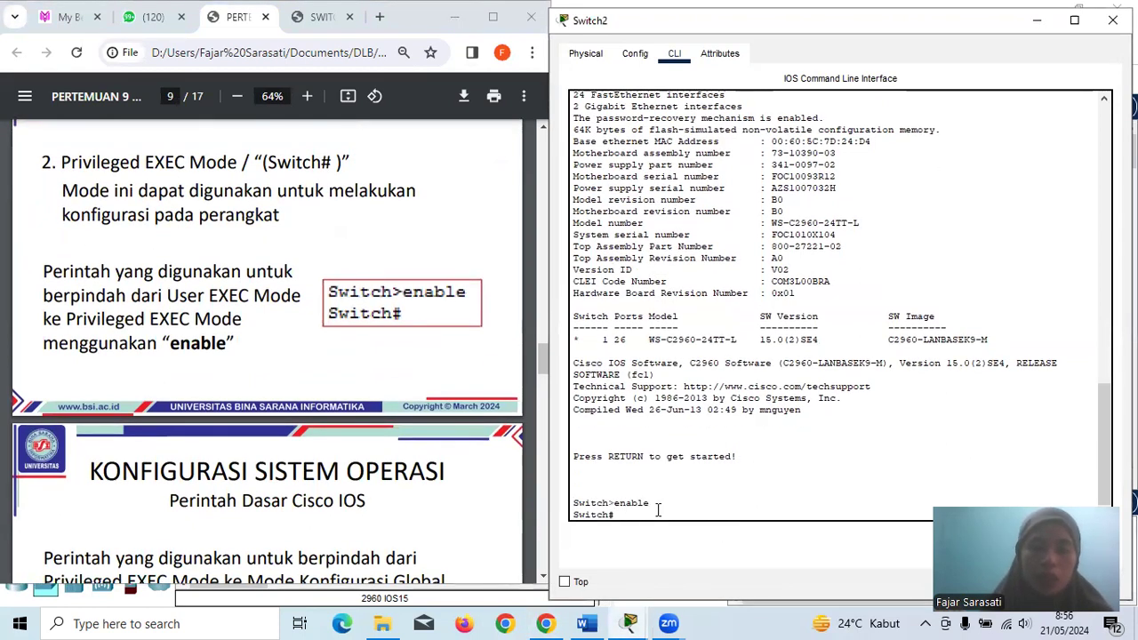
{"action": "scroll", "coordinate": [295, 455], "scroll_direction": "down", "scroll_amount": 3}
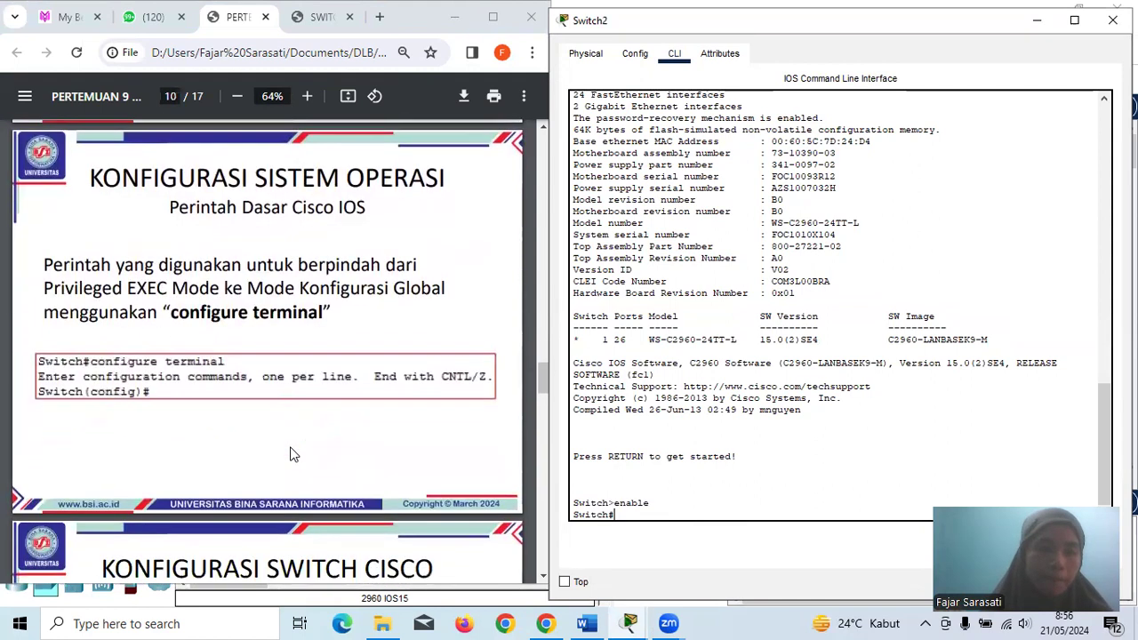
{"action": "type", "text": "conf"}
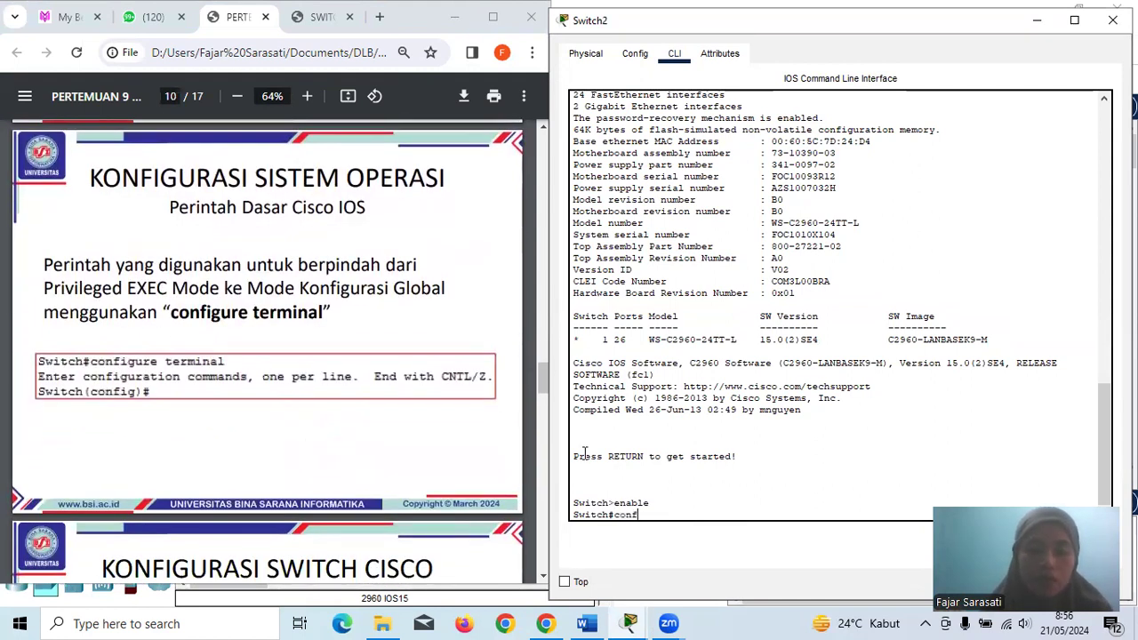
{"action": "type", "text": "igure te"}
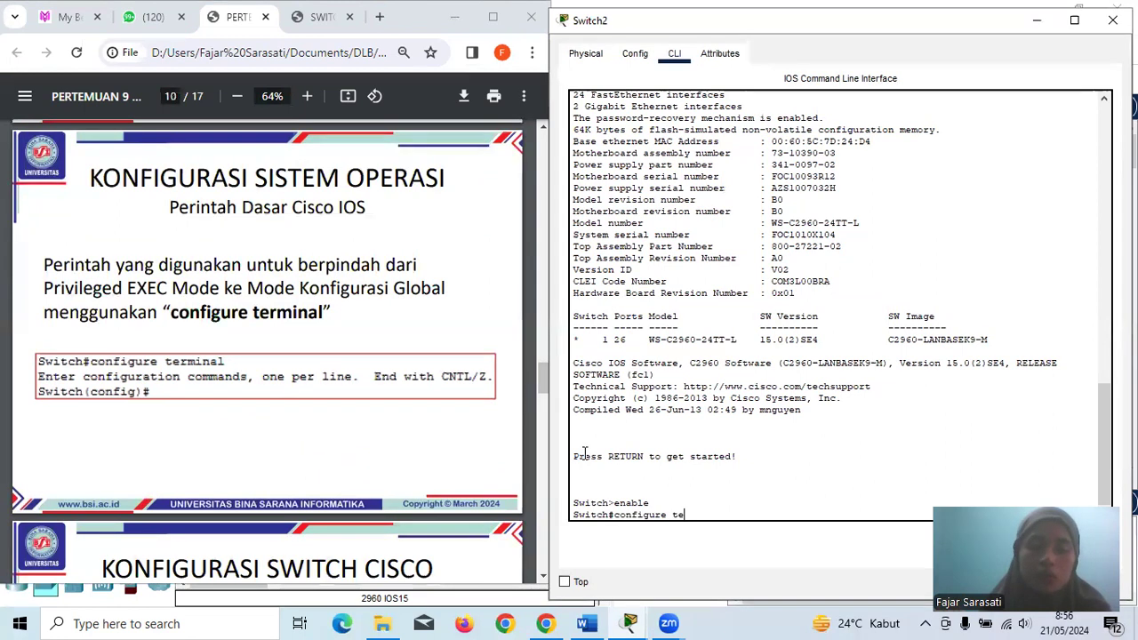
{"action": "type", "text": "rminal"}
{"action": "key", "text": "Return"}
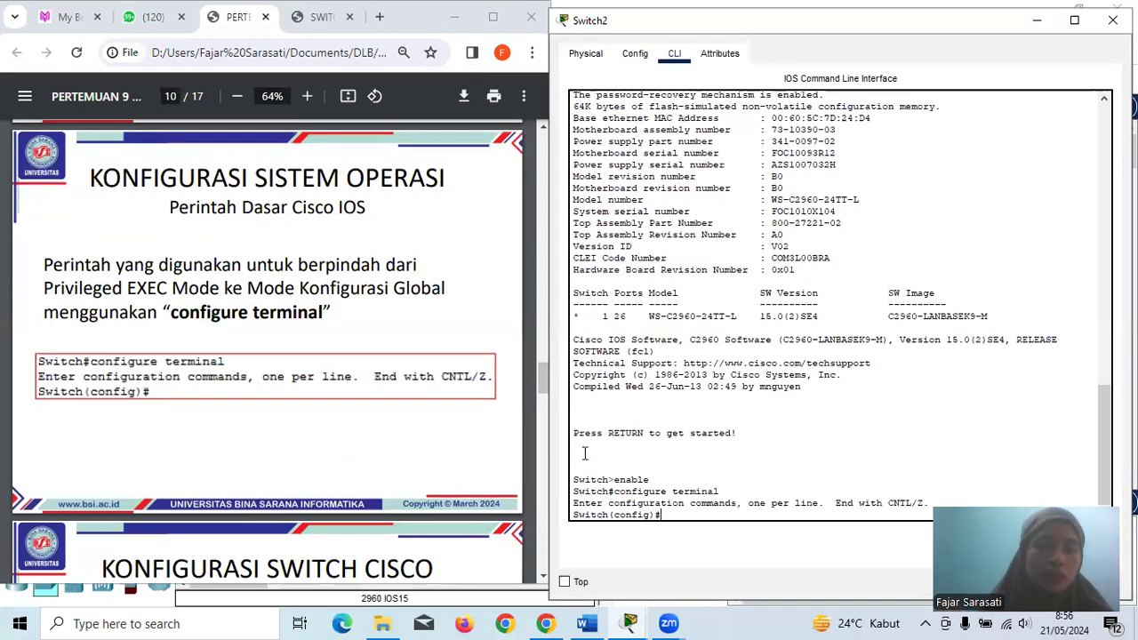
- Apply hostname FMY1 to Switch2 so its prompt reads FMY1(config)#
{"action": "scroll", "coordinate": [253, 375], "scroll_direction": "down", "scroll_amount": 5}
{"action": "scroll", "coordinate": [253, 375], "scroll_direction": "down", "scroll_amount": 5}
{"action": "type", "text": "hostname"}
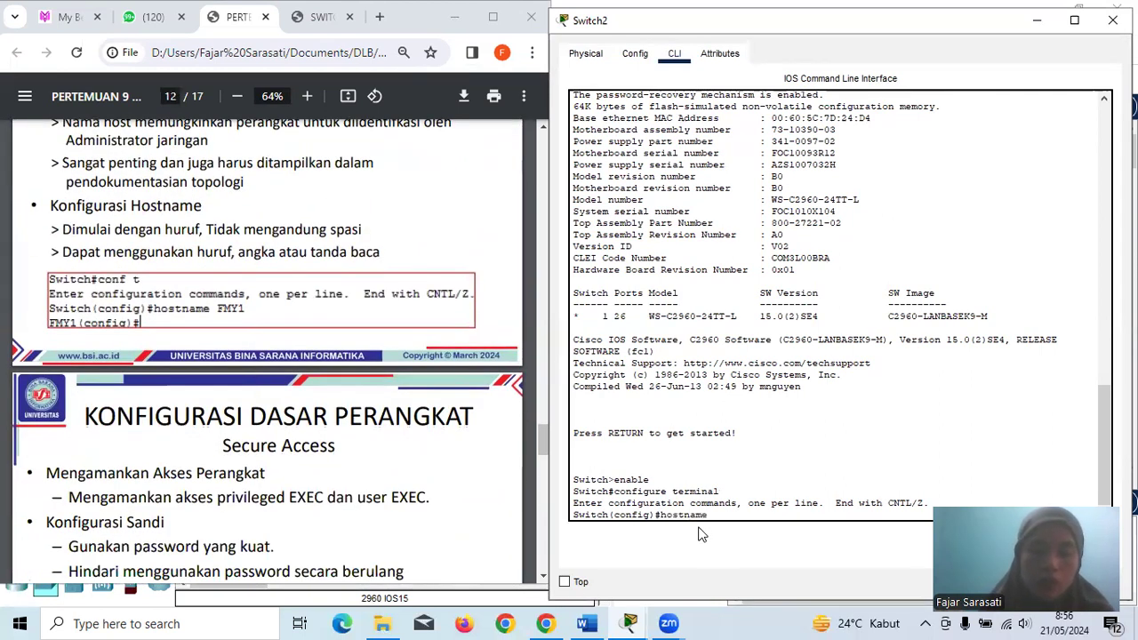
{"action": "type", "text": " M"}
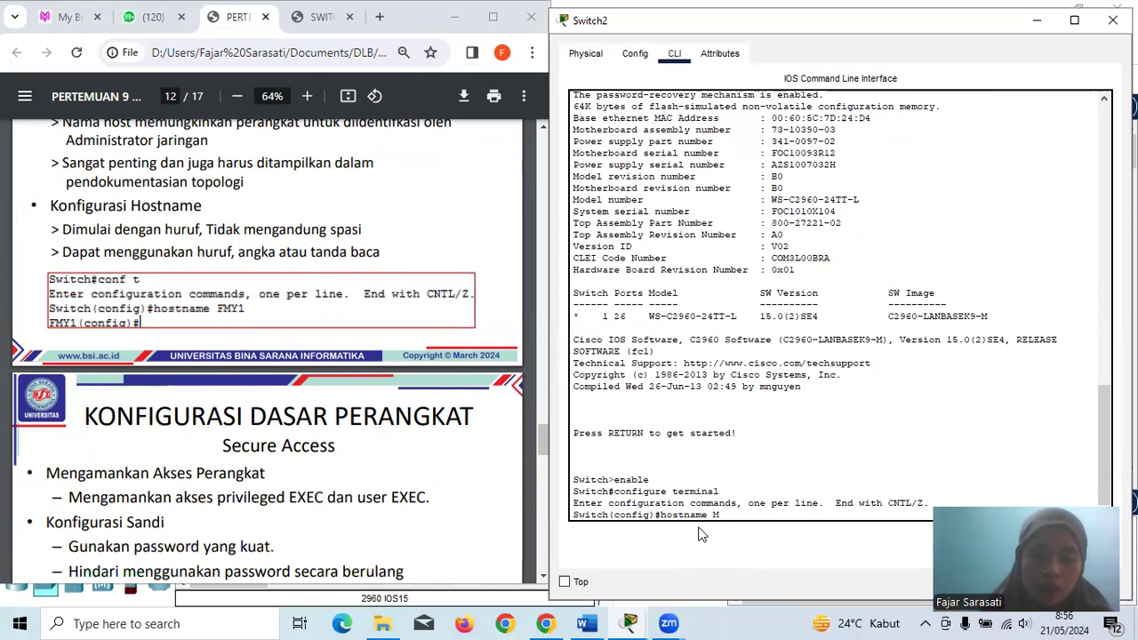
{"action": "key", "text": "BackSpace"}
{"action": "type", "text": "FMY1"}
{"action": "key", "text": "Return"}
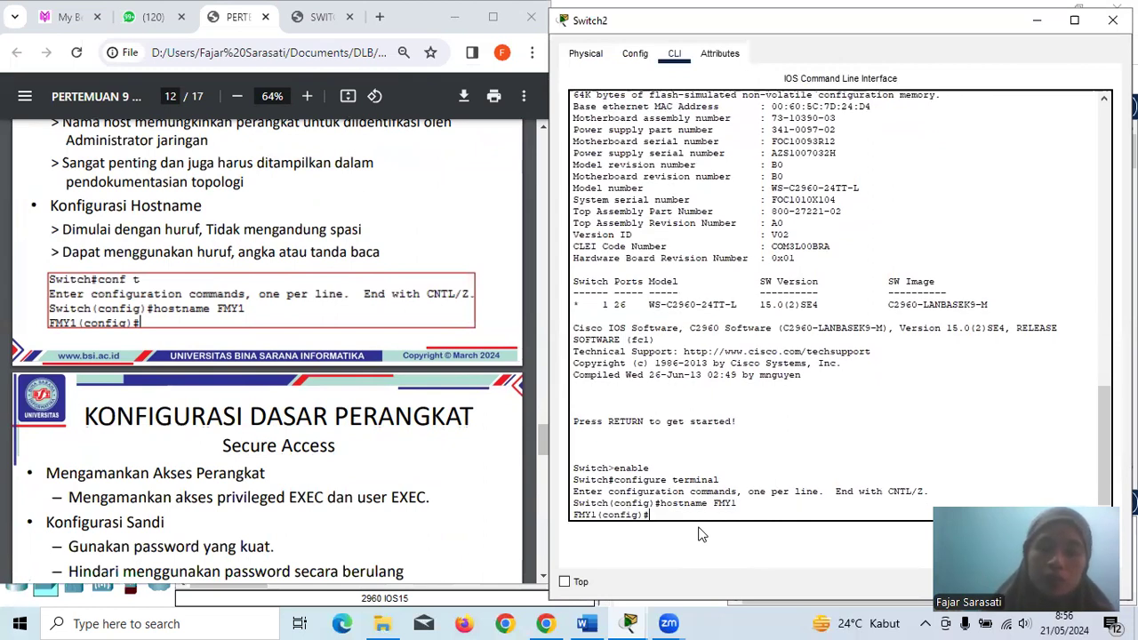
{"action": "scroll", "coordinate": [383, 345], "scroll_direction": "down", "scroll_amount": 5}
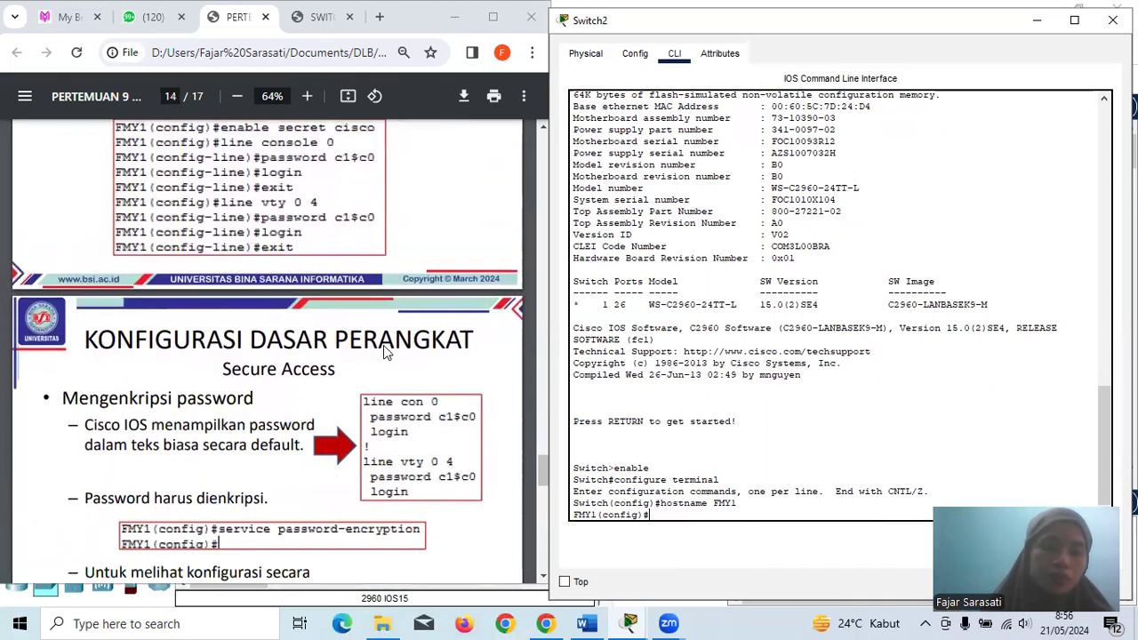
- Set Switch2's enable secret and give line console 0 a password with login
{"action": "type", "text": "e"}
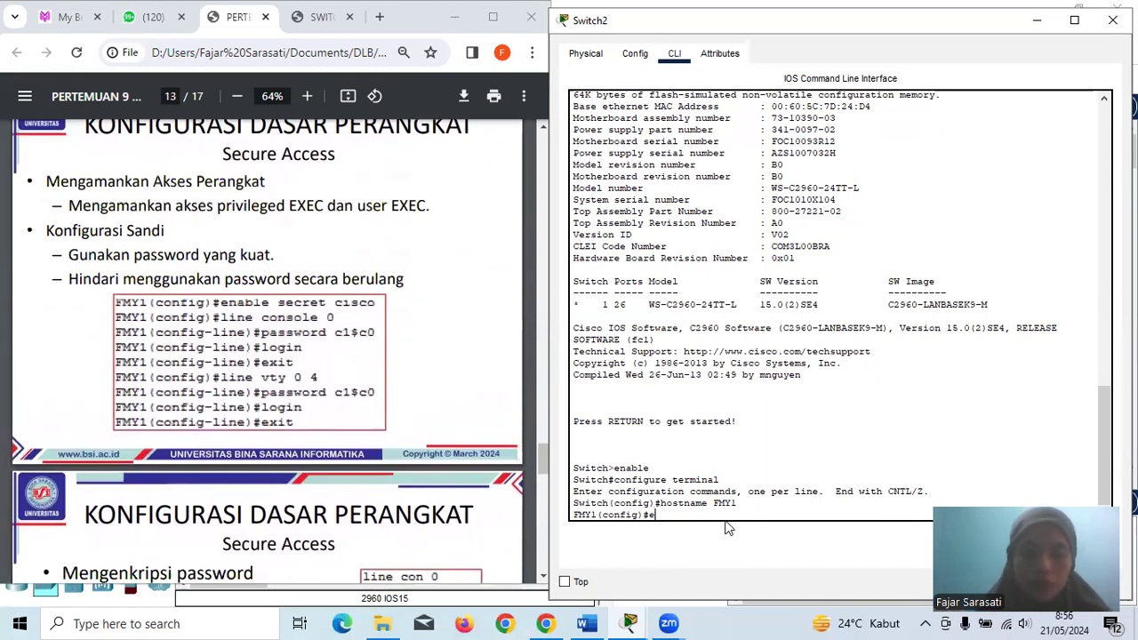
{"action": "type", "text": "nable s"}
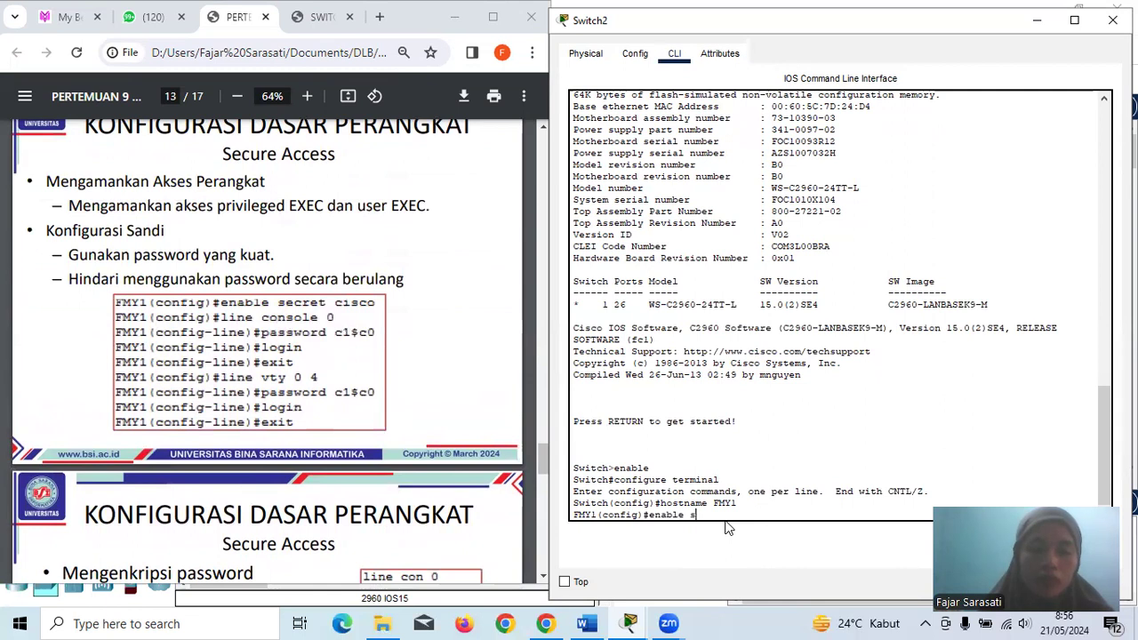
{"action": "type", "text": "ecret cisco"}
{"action": "key", "text": "Return"}
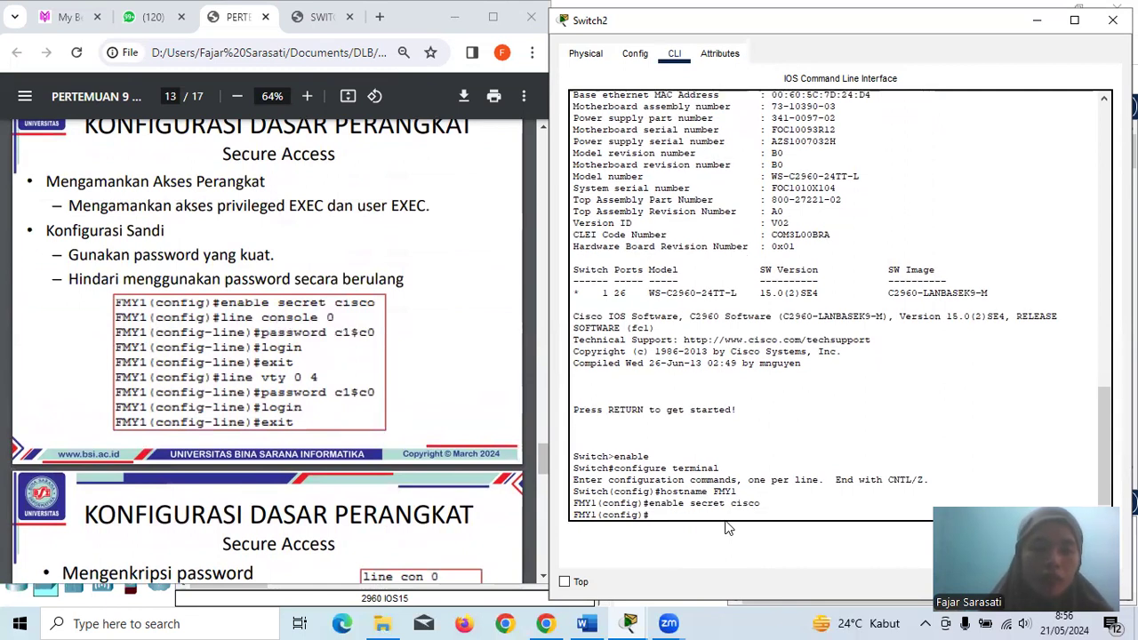
{"action": "type", "text": "line console"}
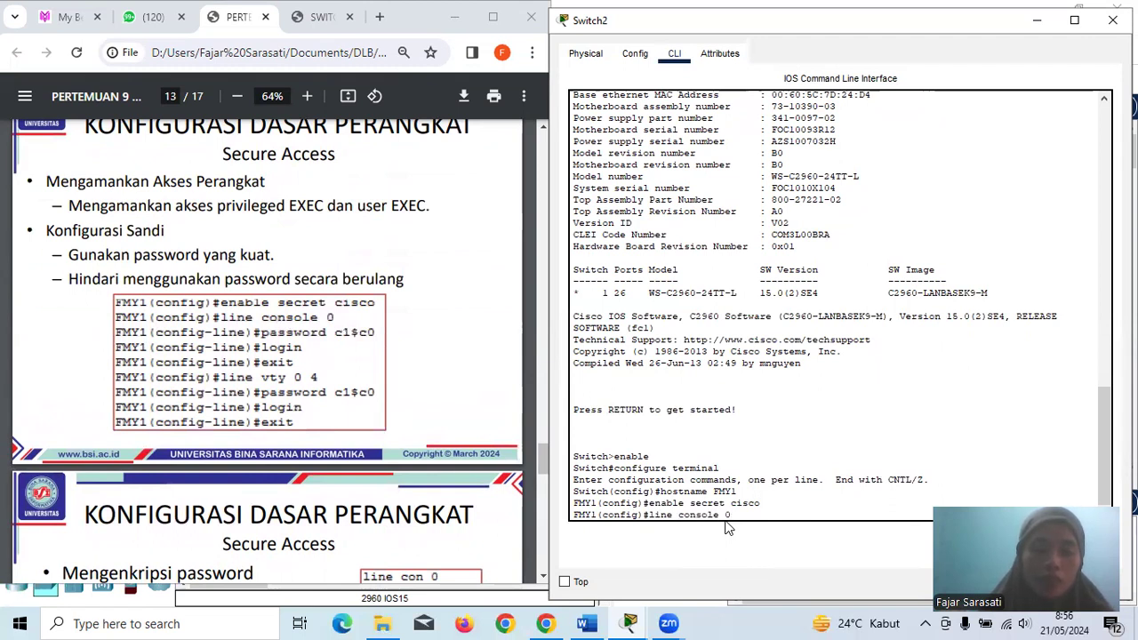
{"action": "type", "text": " 0"}
{"action": "key", "text": "Return"}
{"action": "type", "text": "pas"}
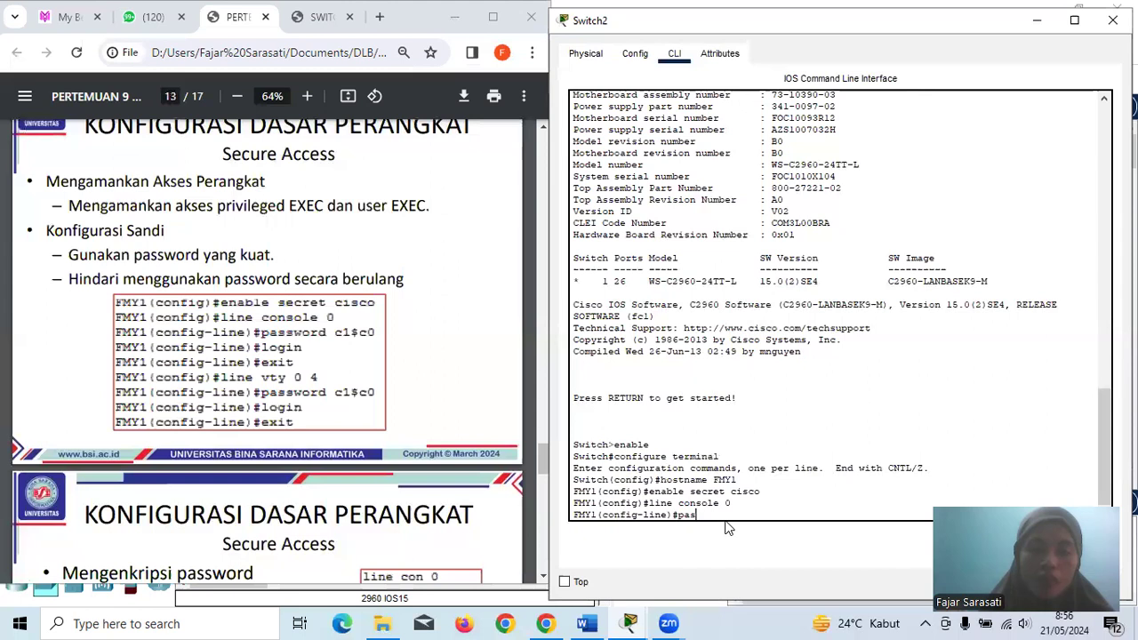
{"action": "type", "text": "sword c1$"}
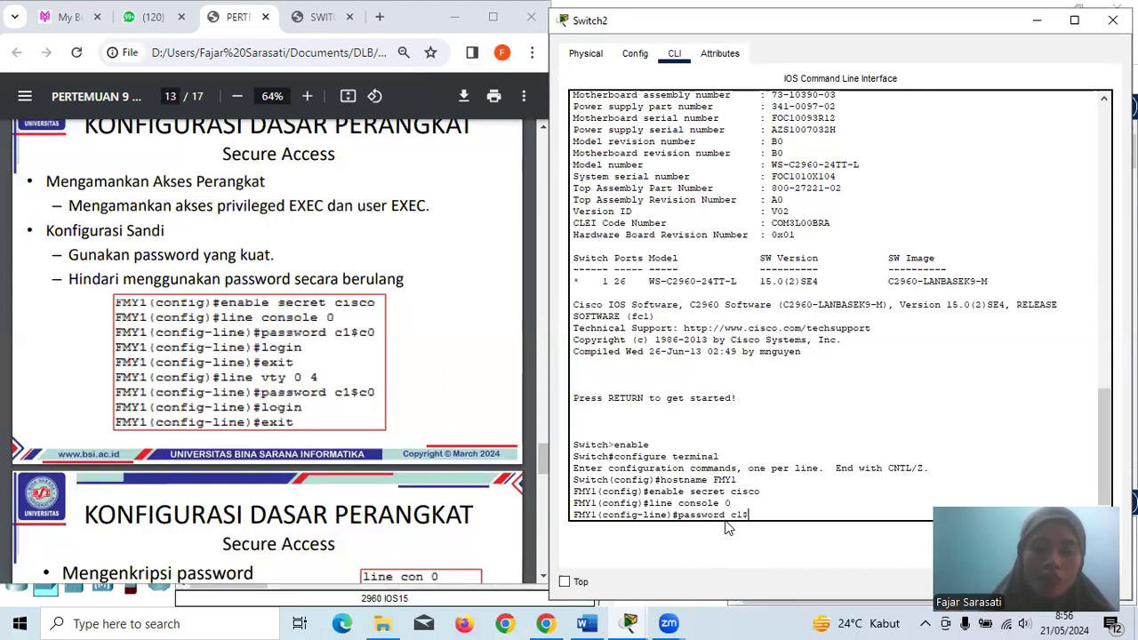
{"action": "type", "text": "c"}
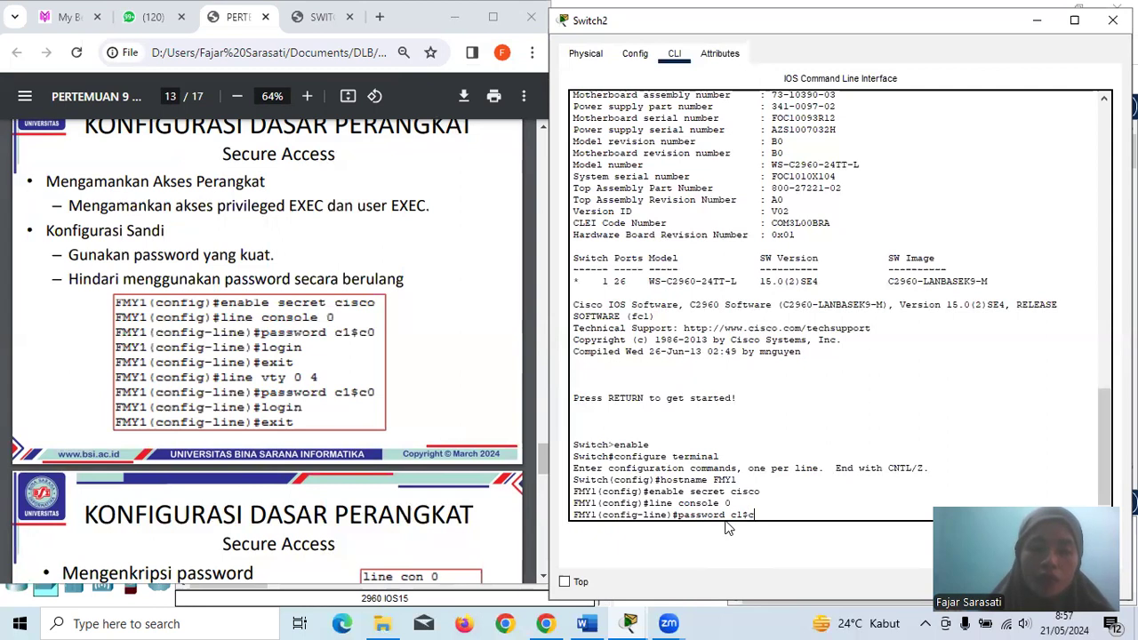
{"action": "type", "text": "0"}
{"action": "key", "text": "Return"}
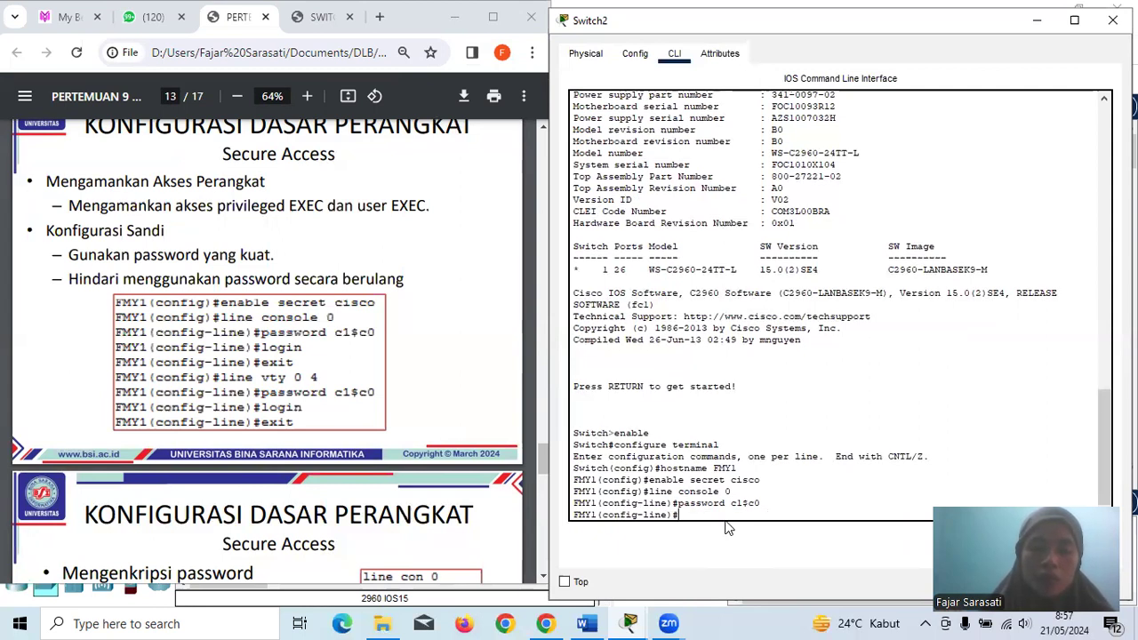
{"action": "type", "text": "login"}
{"action": "key", "text": "Return"}
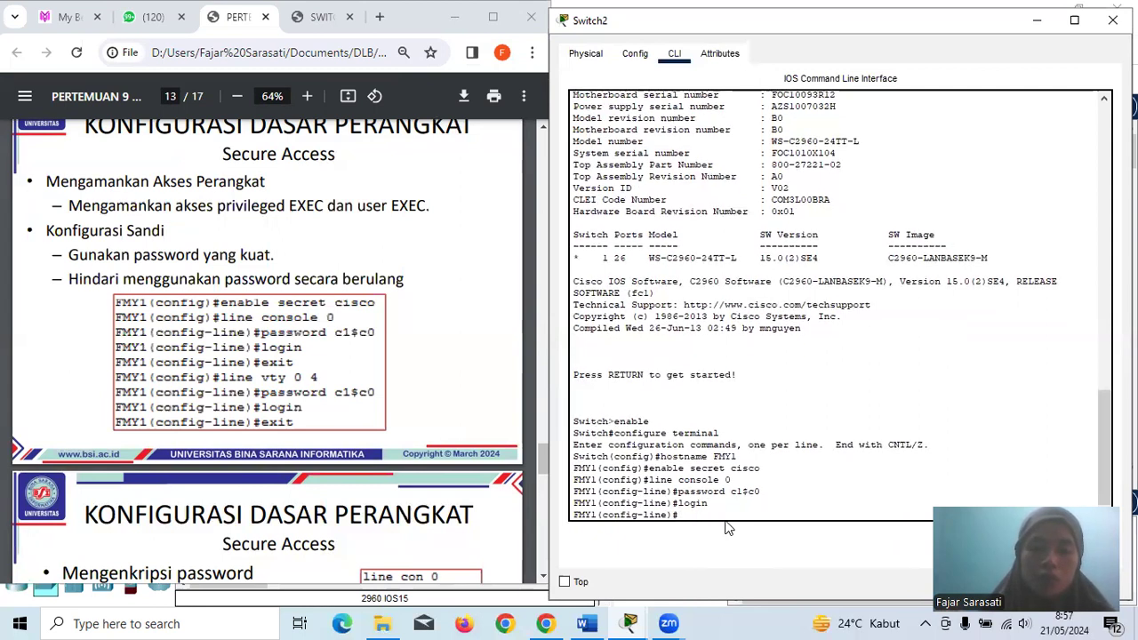
{"action": "type", "text": "exit"}
{"action": "key", "text": "Return"}
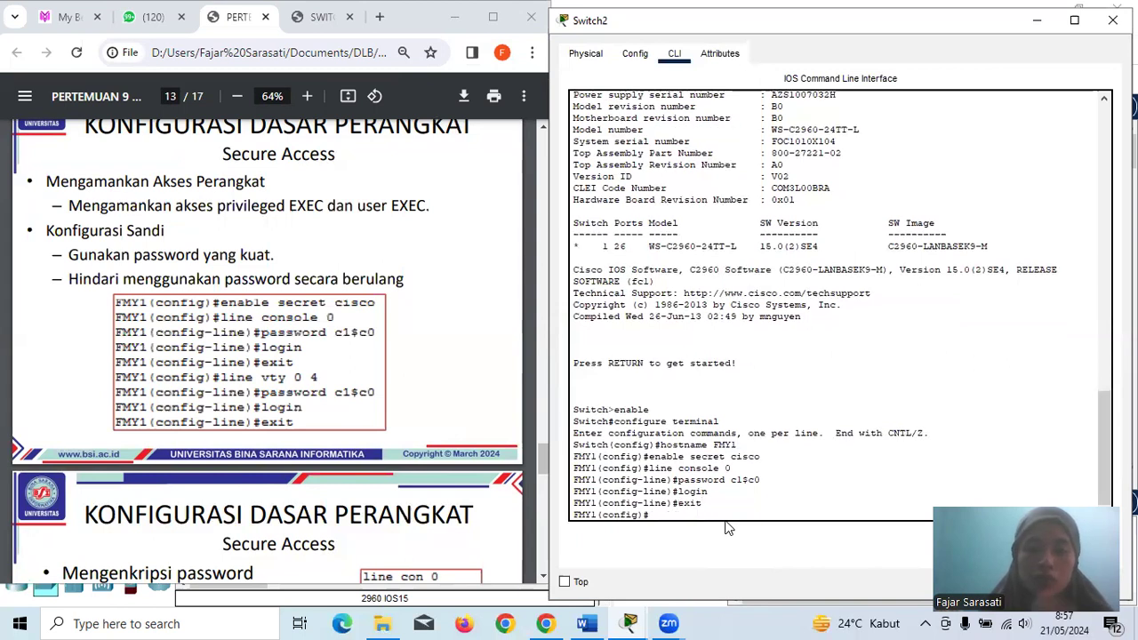
- Give line vty 0 4 a password with login, returning to FMY1(config)#
{"action": "type", "text": "line"}
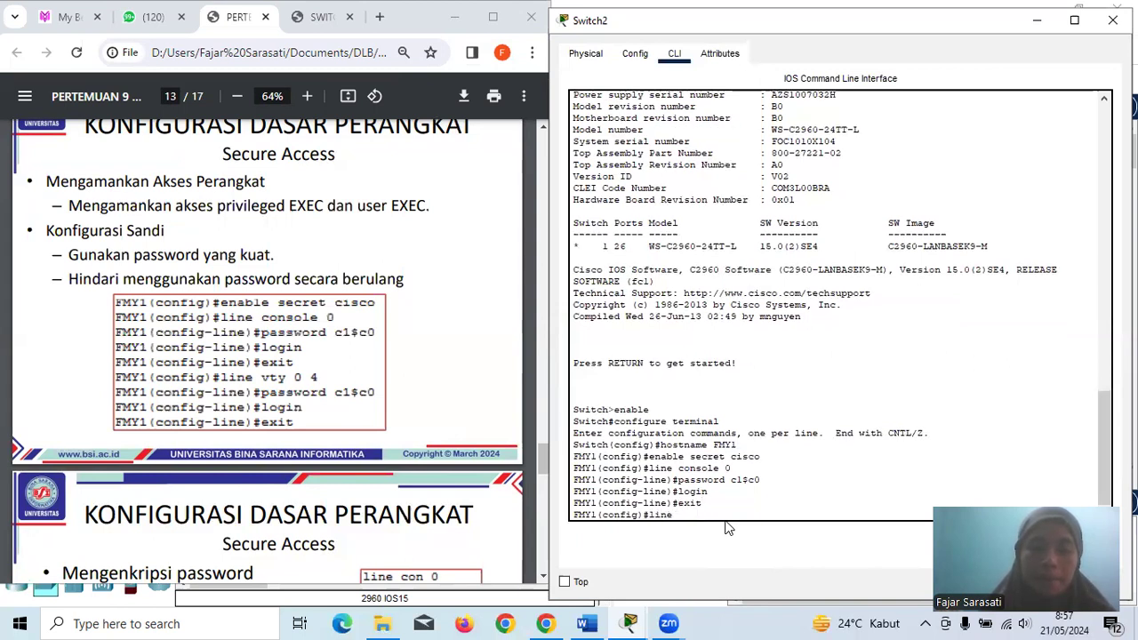
{"action": "type", "text": " vty 0 4"}
{"action": "key", "text": "Return"}
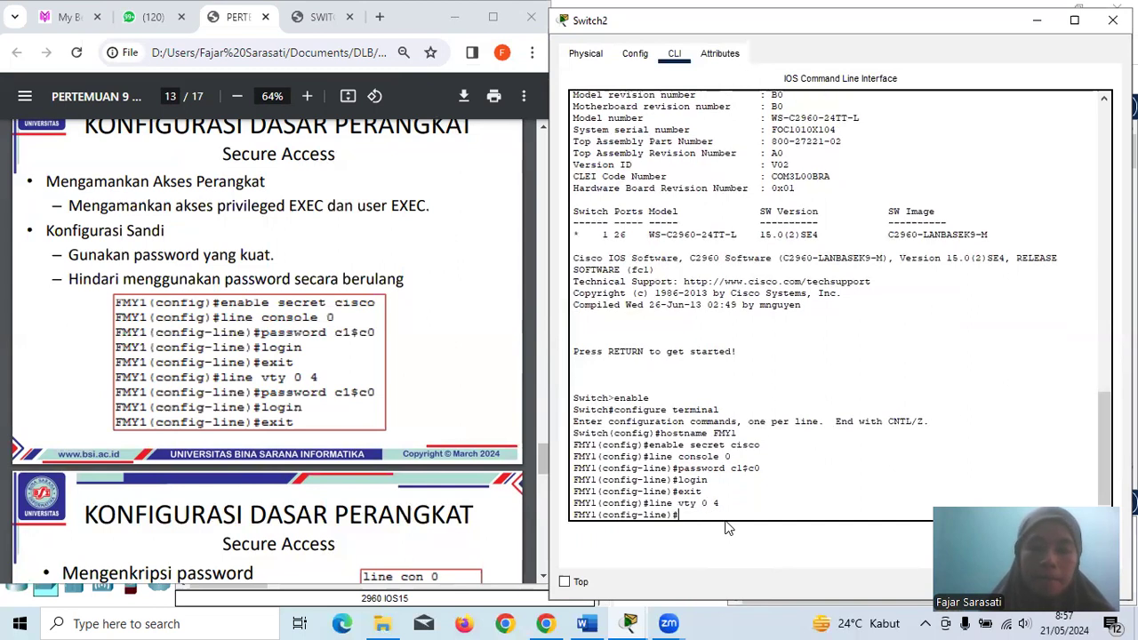
{"action": "type", "text": "pas"}
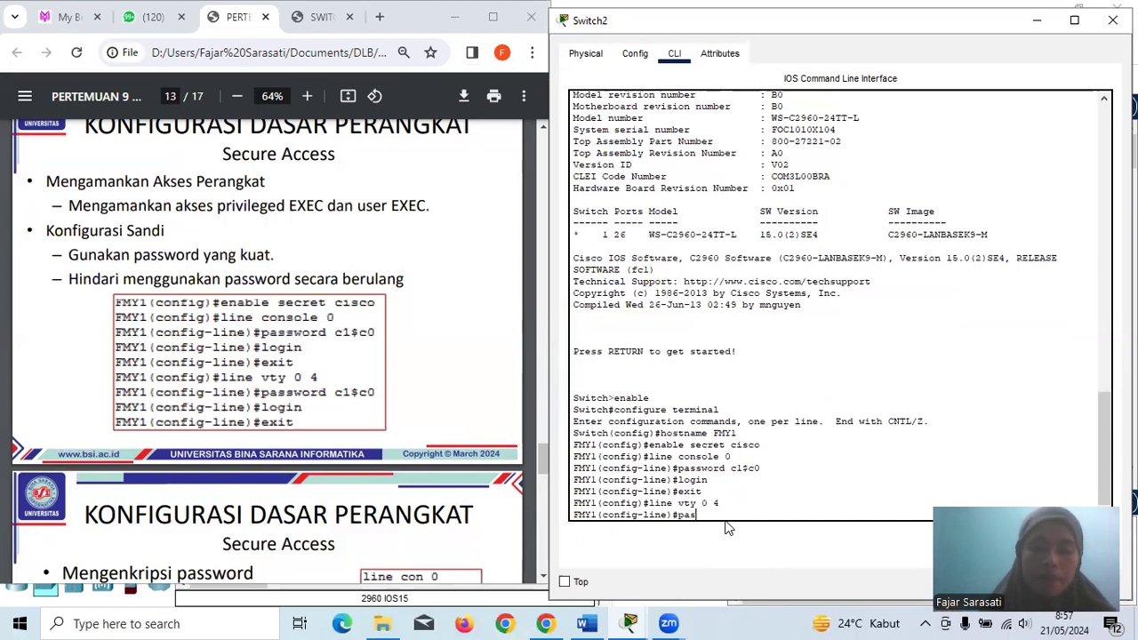
{"action": "type", "text": "sword"}
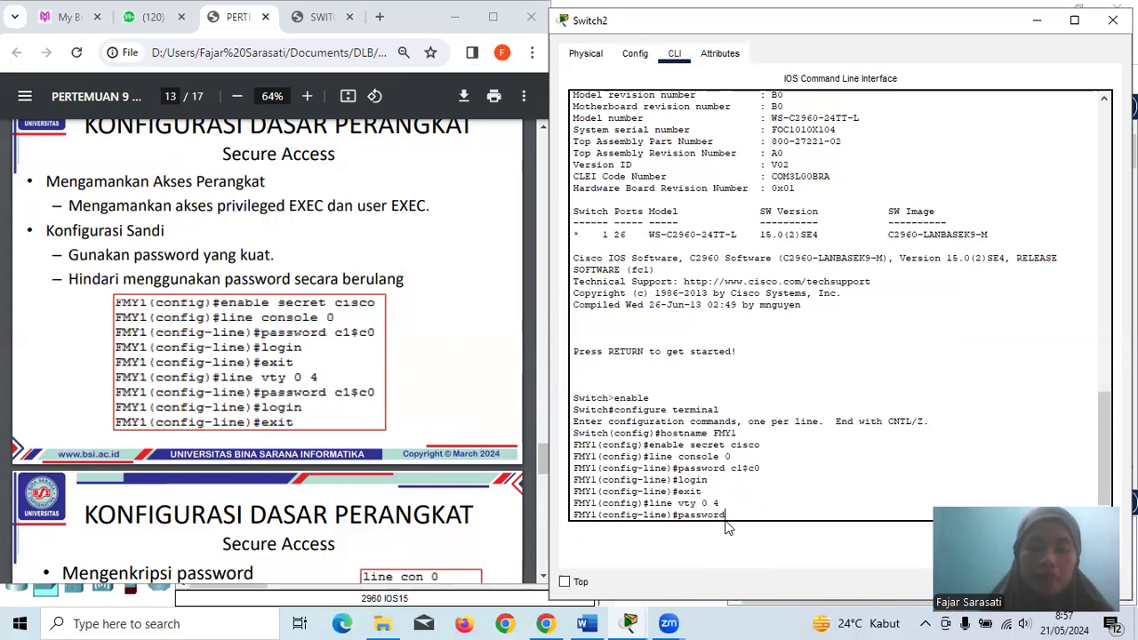
{"action": "type", "text": " c1$c0"}
{"action": "key", "text": "Return"}
{"action": "type", "text": "login"}
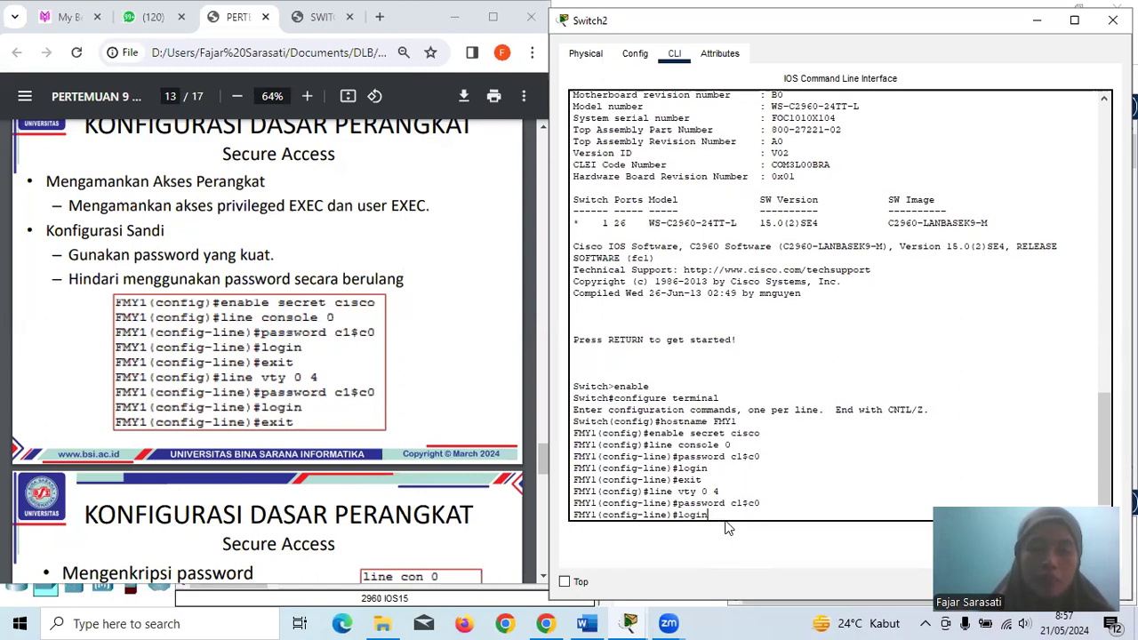
{"action": "key", "text": "Return"}
{"action": "type", "text": "exit"}
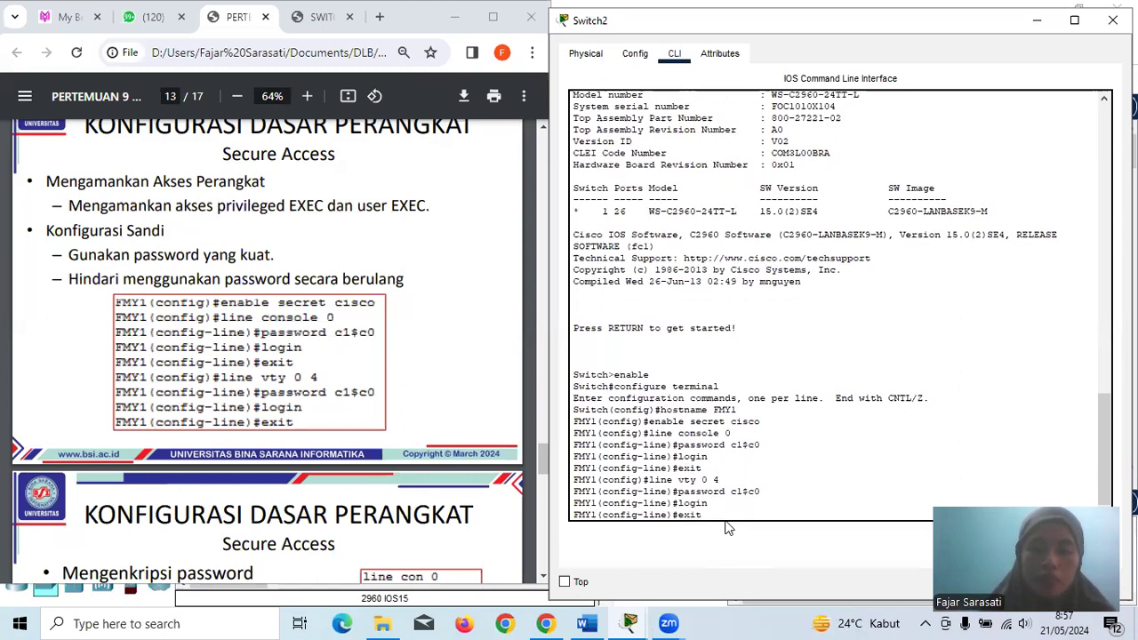
{"action": "key", "text": "Return"}
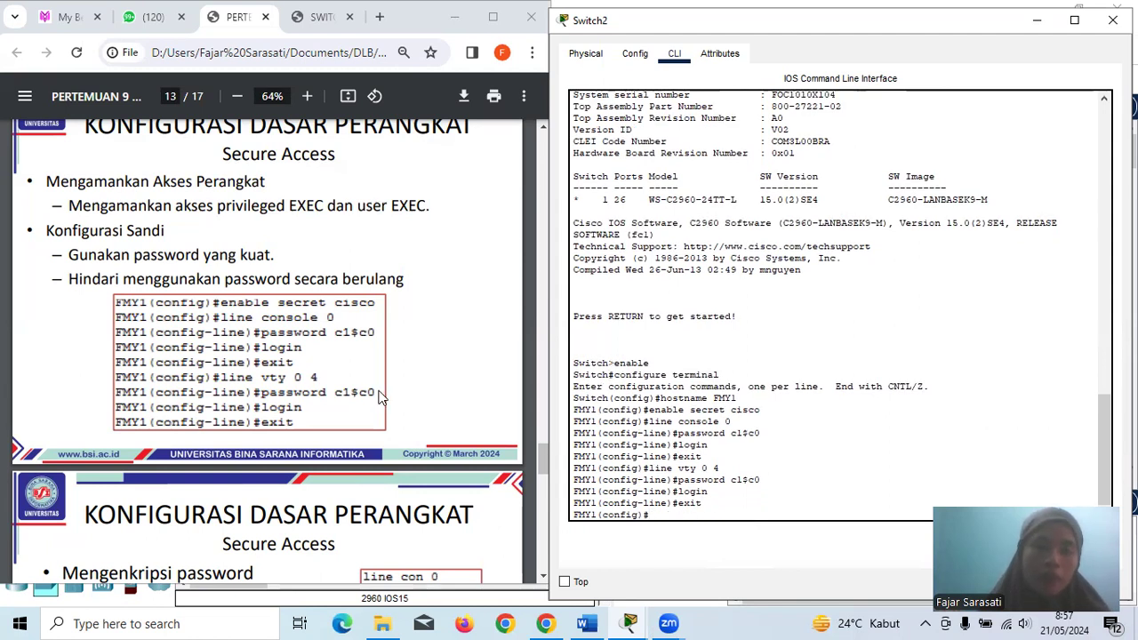
- Enable service password-encryption on Switch2 so its stored passwords are encrypted
{"action": "scroll", "coordinate": [380, 398], "scroll_direction": "down", "scroll_amount": 2}
{"action": "scroll", "coordinate": [380, 398], "scroll_direction": "down", "scroll_amount": 2}
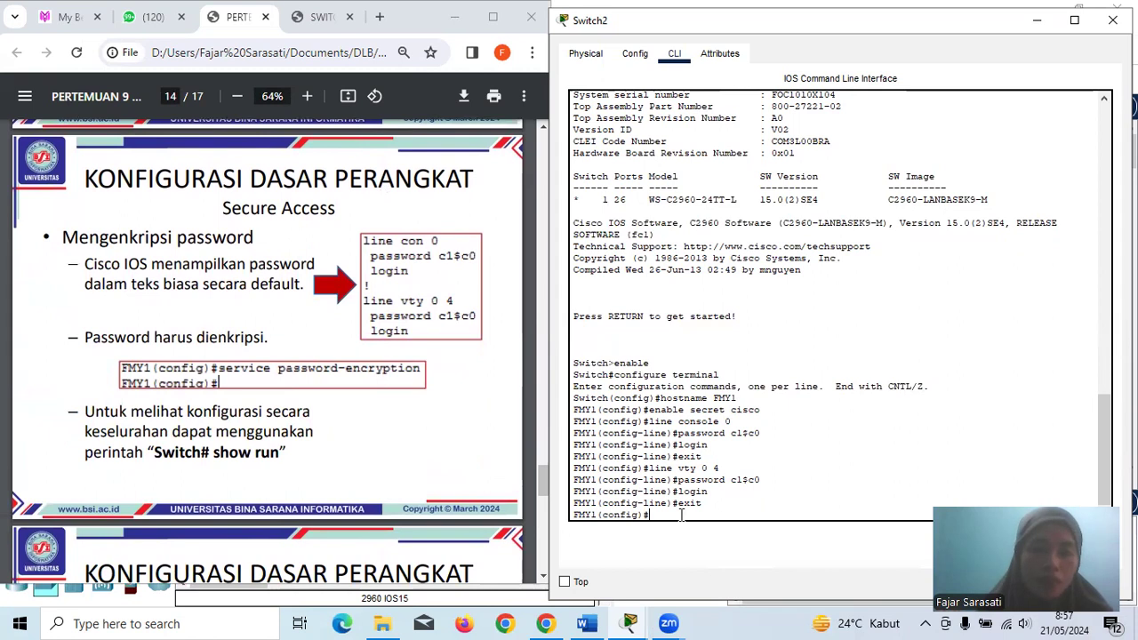
{"action": "type", "text": "ser"}
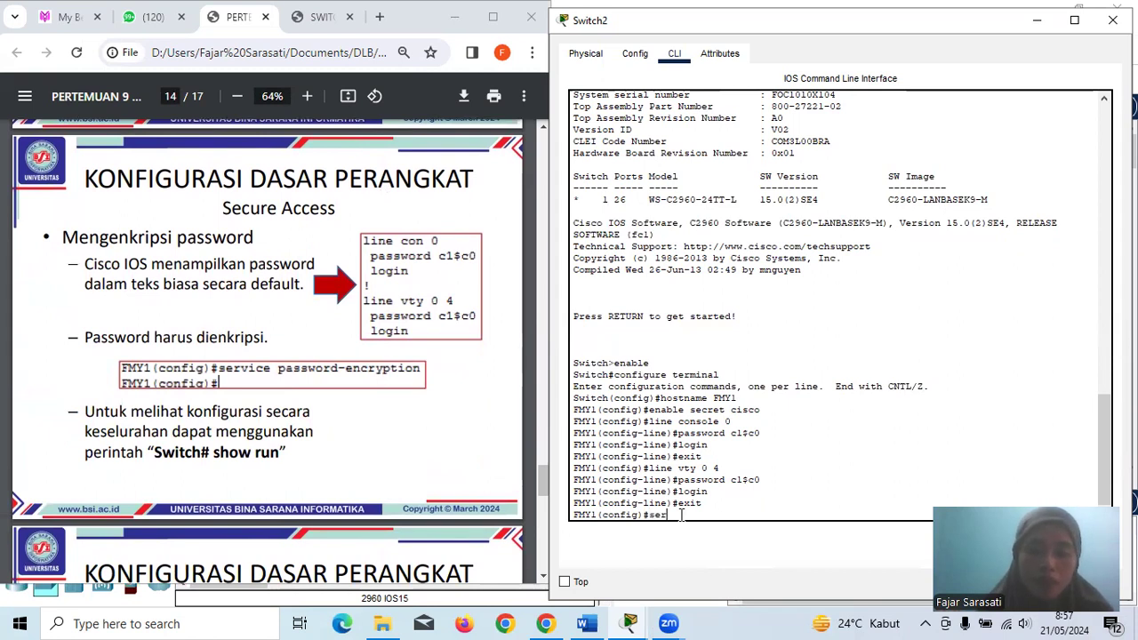
{"action": "type", "text": "vice passwor"}
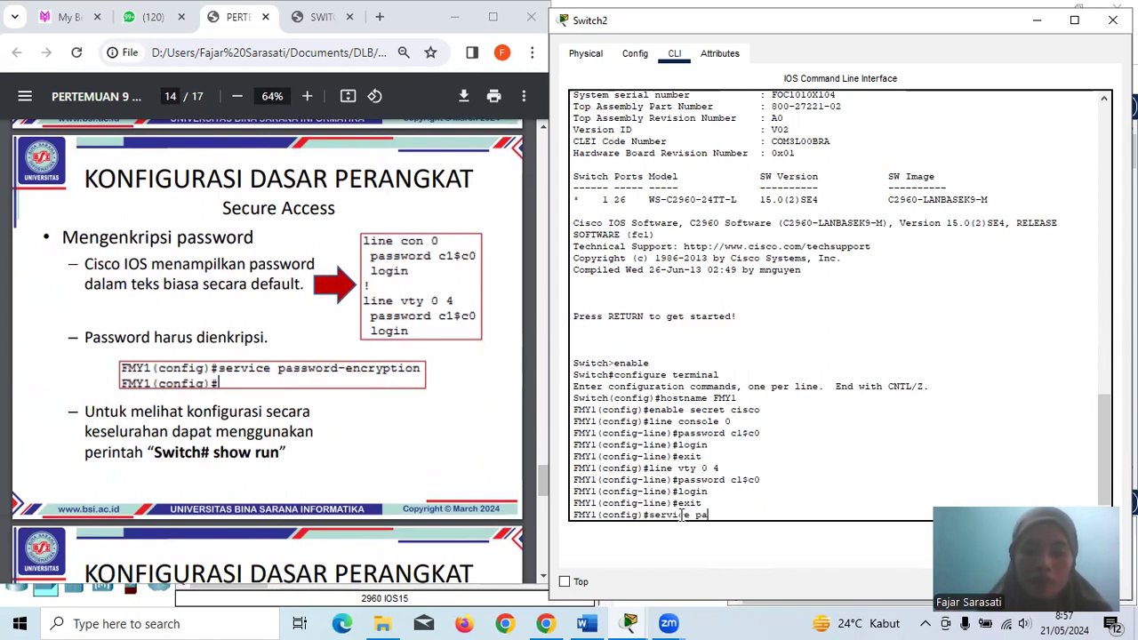
{"action": "type", "text": "-"}
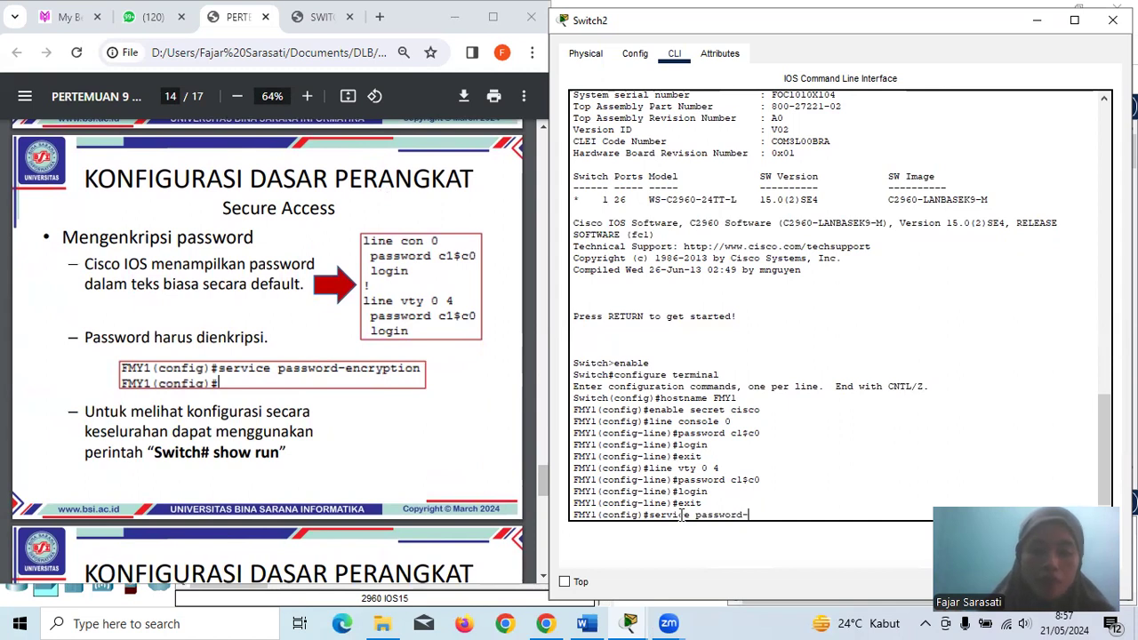
{"action": "type", "text": "encr"}
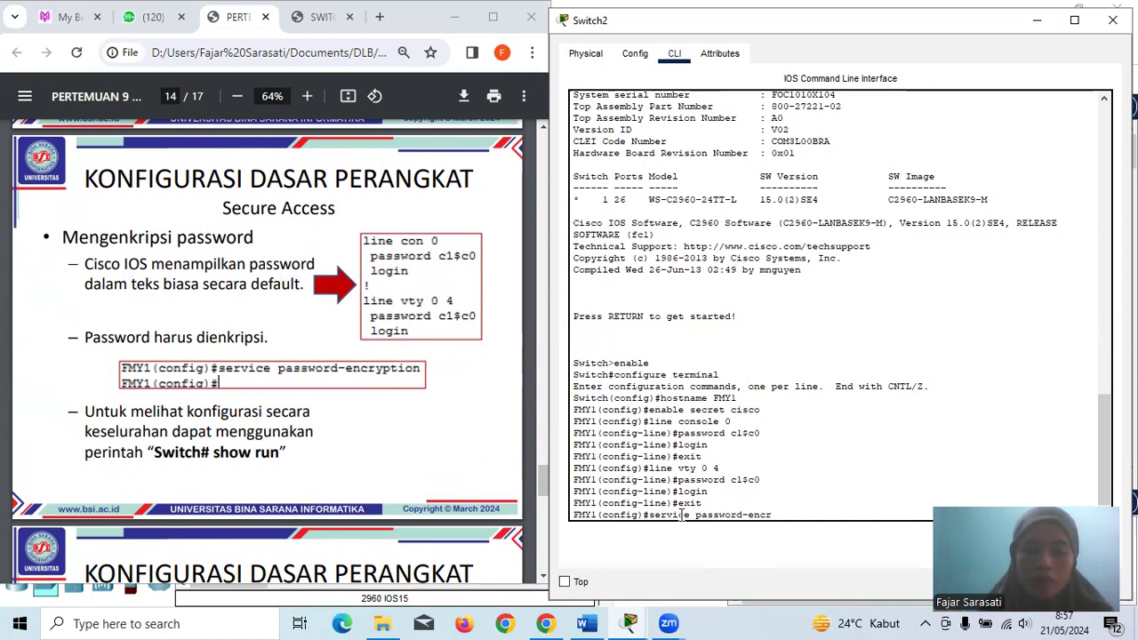
{"action": "type", "text": "yption"}
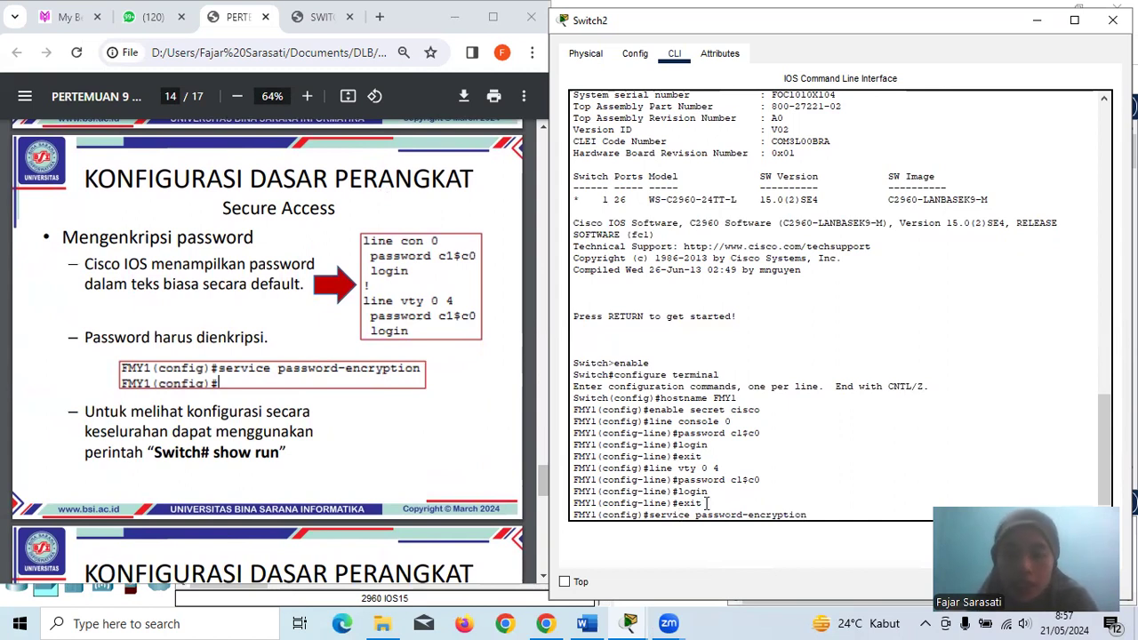
{"action": "scroll", "coordinate": [707, 503], "scroll_direction": "down", "scroll_amount": 1}
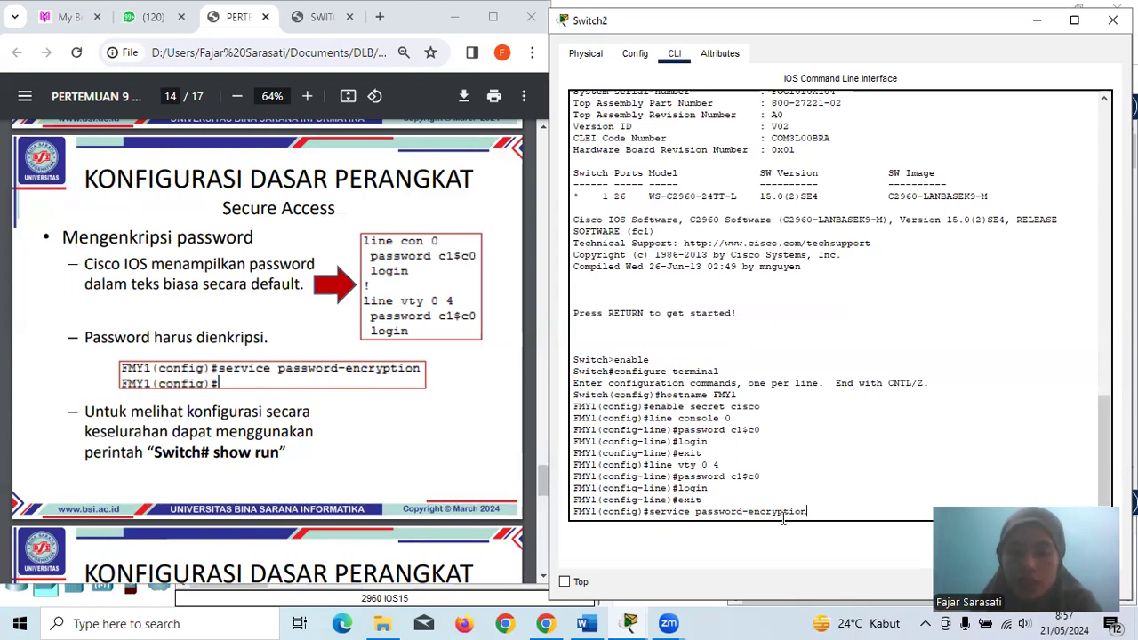
{"action": "key", "text": "Return"}
{"action": "scroll", "coordinate": [381, 400], "scroll_direction": "down", "scroll_amount": 3}
- Set Switch2's MOTD banner to "Selamat Datang"
{"action": "scroll", "coordinate": [381, 400], "scroll_direction": "down", "scroll_amount": 3}
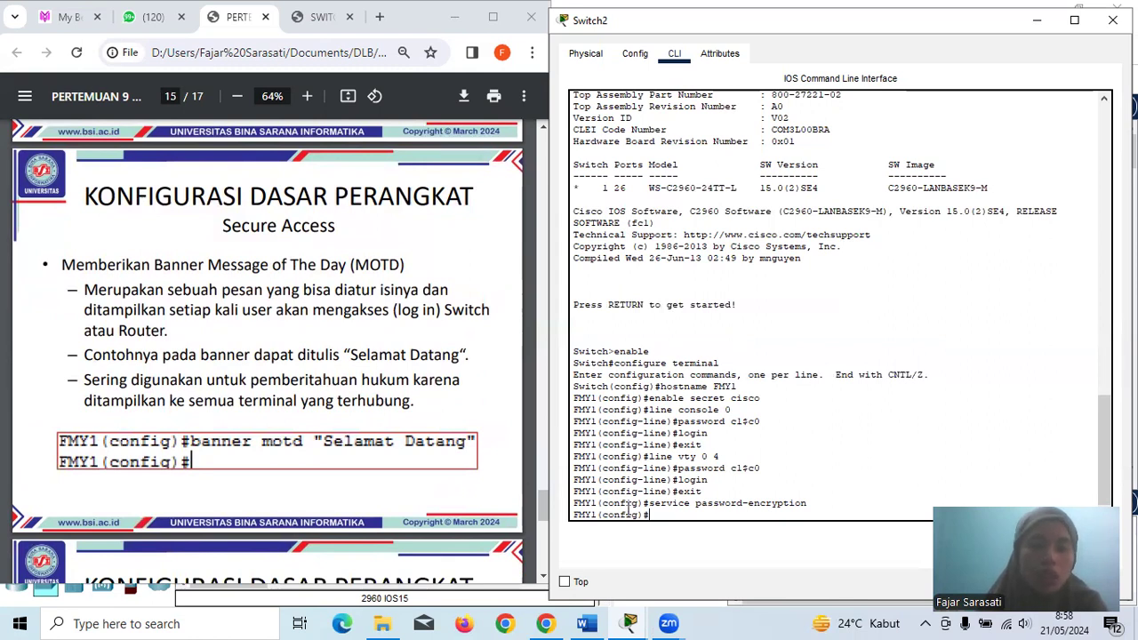
{"action": "type", "text": "bann"}
{"action": "key", "text": "BackSpace"}
{"action": "key", "text": "BackSpace"}
{"action": "key", "text": "BackSpace"}
{"action": "key", "text": "BackSpace"}
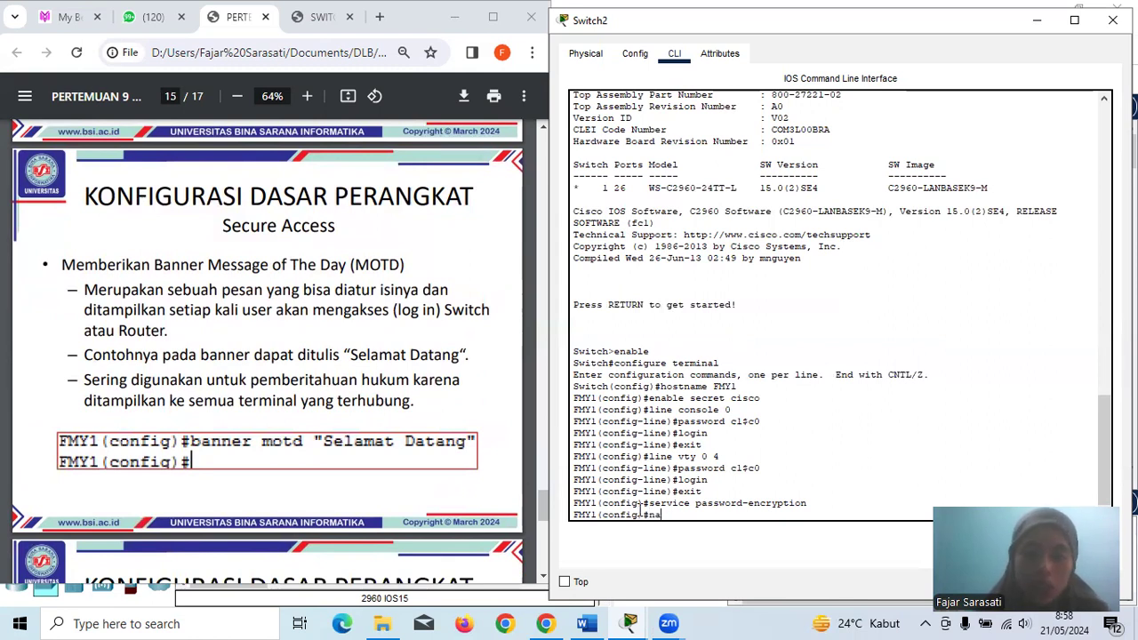
{"action": "type", "text": "banner motd"}
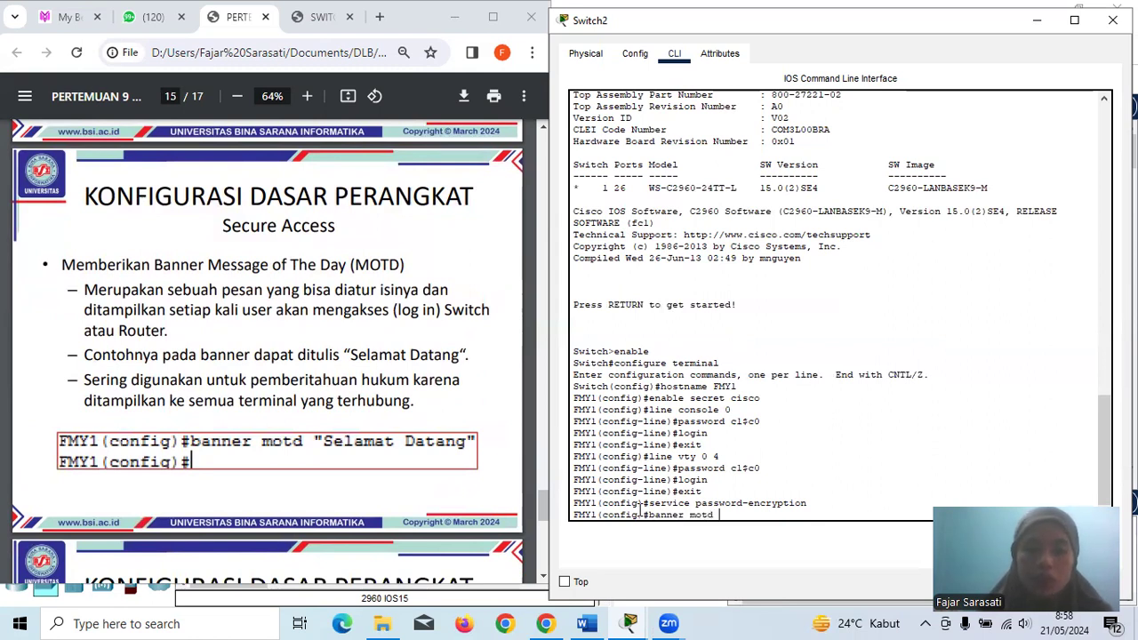
{"action": "type", "text": " \"Selamat Datang\""}
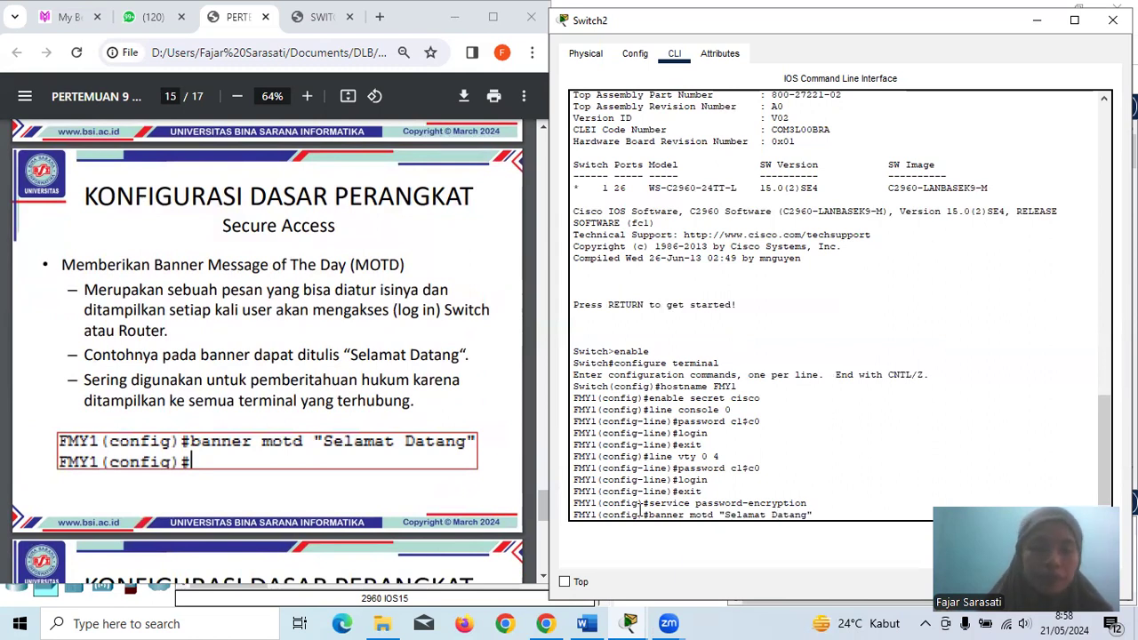
{"action": "key", "text": "Return"}
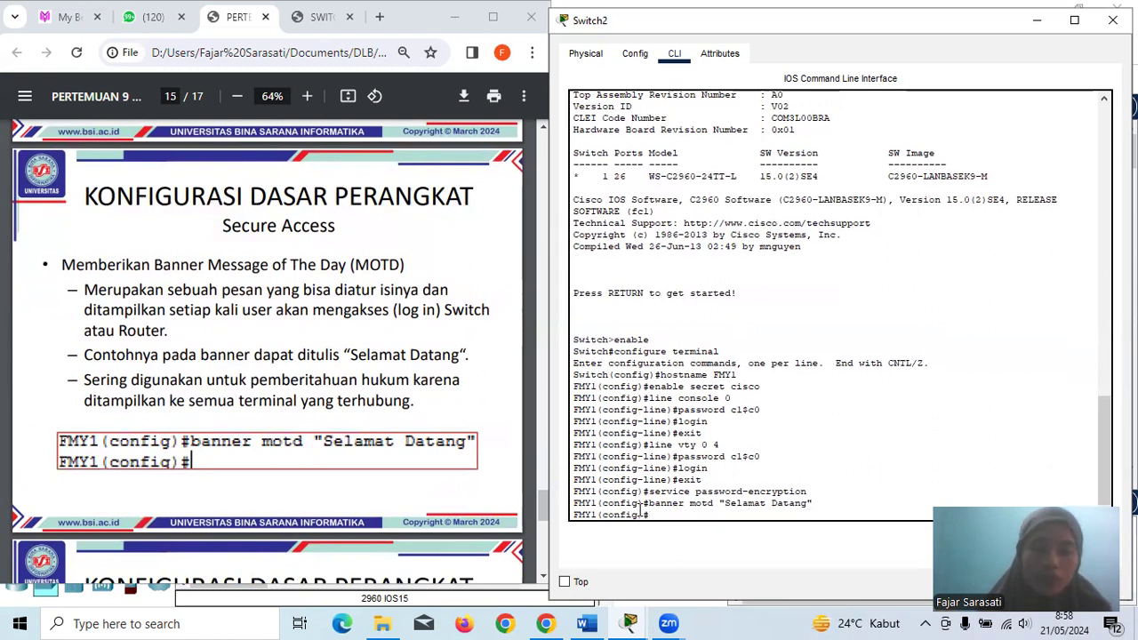
- Exit configuration mode with end, then log out of the Switch2 console with exit
{"action": "scroll", "coordinate": [440, 467], "scroll_direction": "down", "scroll_amount": 5}
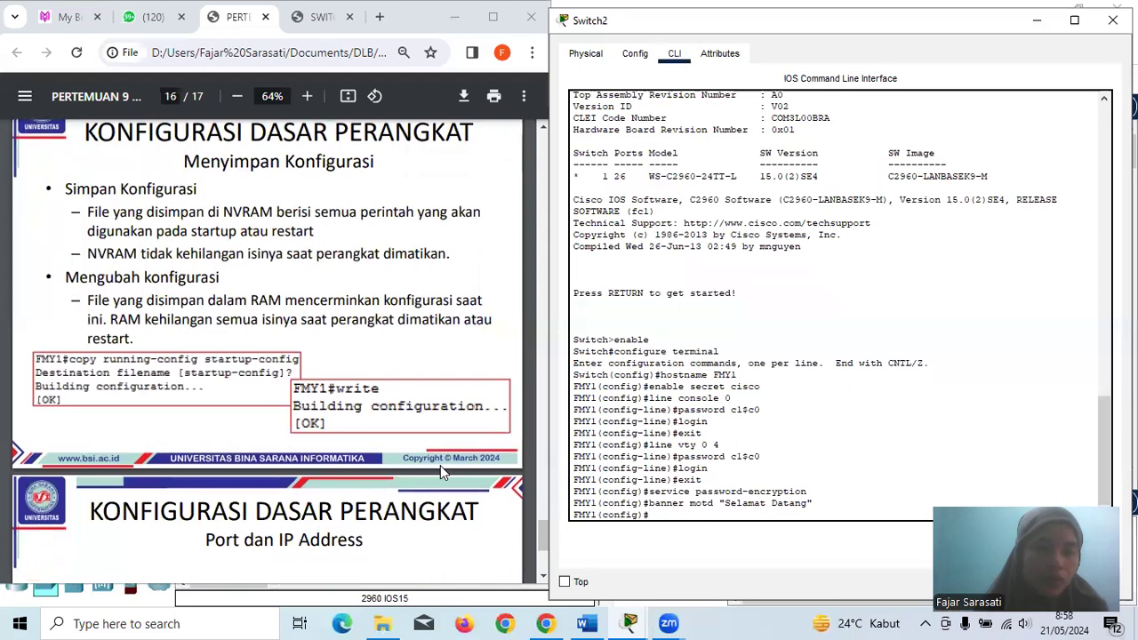
{"action": "scroll", "coordinate": [440, 465], "scroll_direction": "down", "scroll_amount": 3}
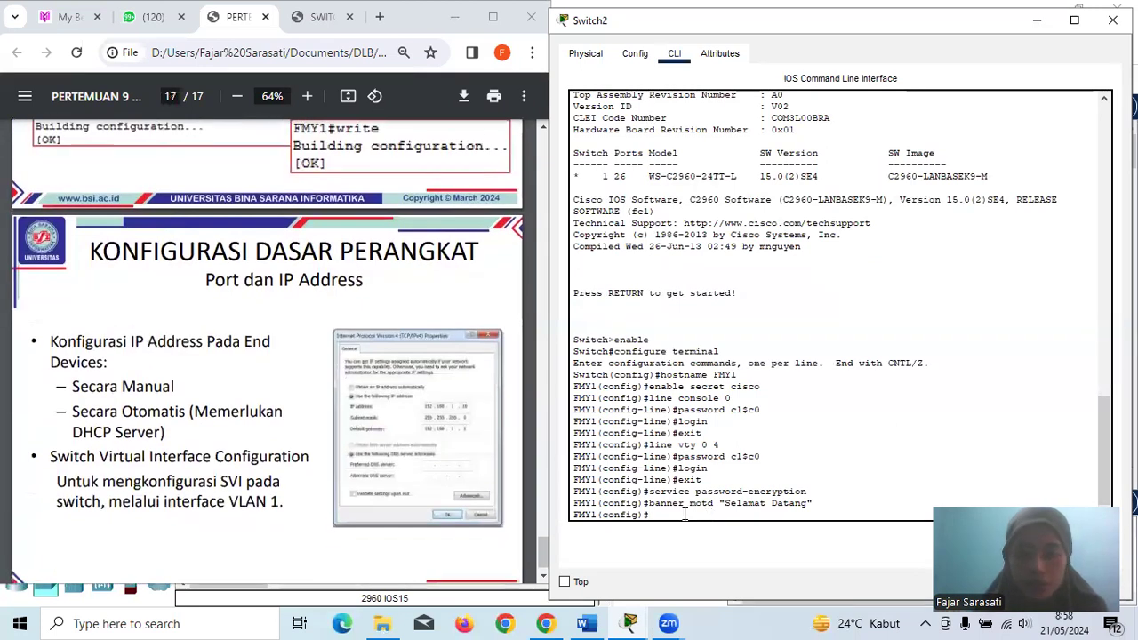
{"action": "type", "text": "end"}
{"action": "key", "text": "Return"}
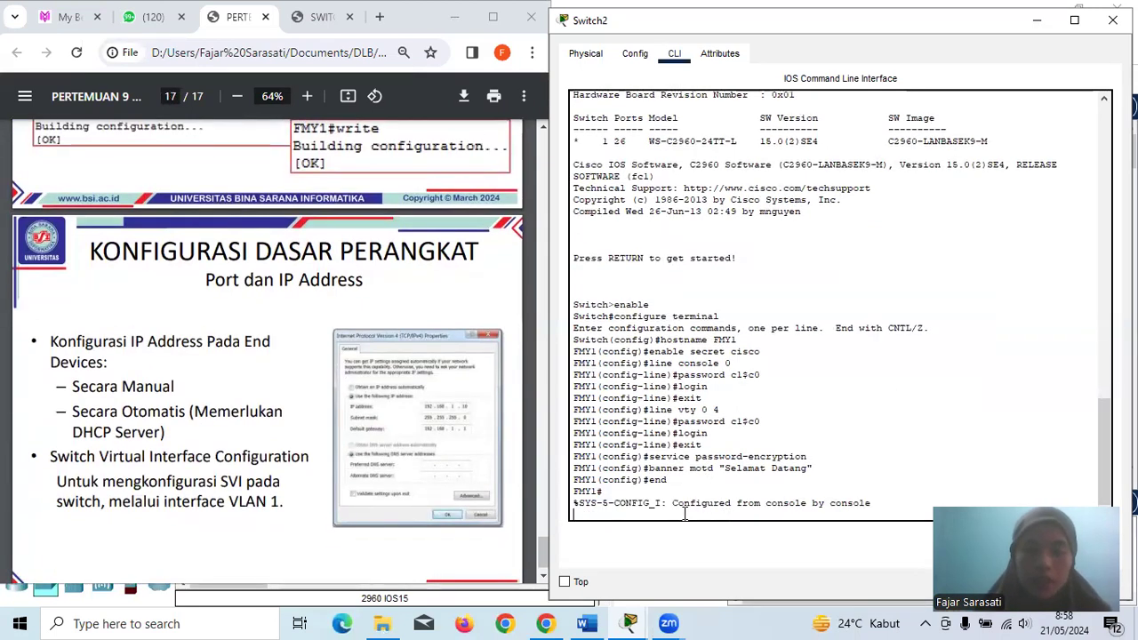
{"action": "key", "text": "Return"}
{"action": "type", "text": "ex"}
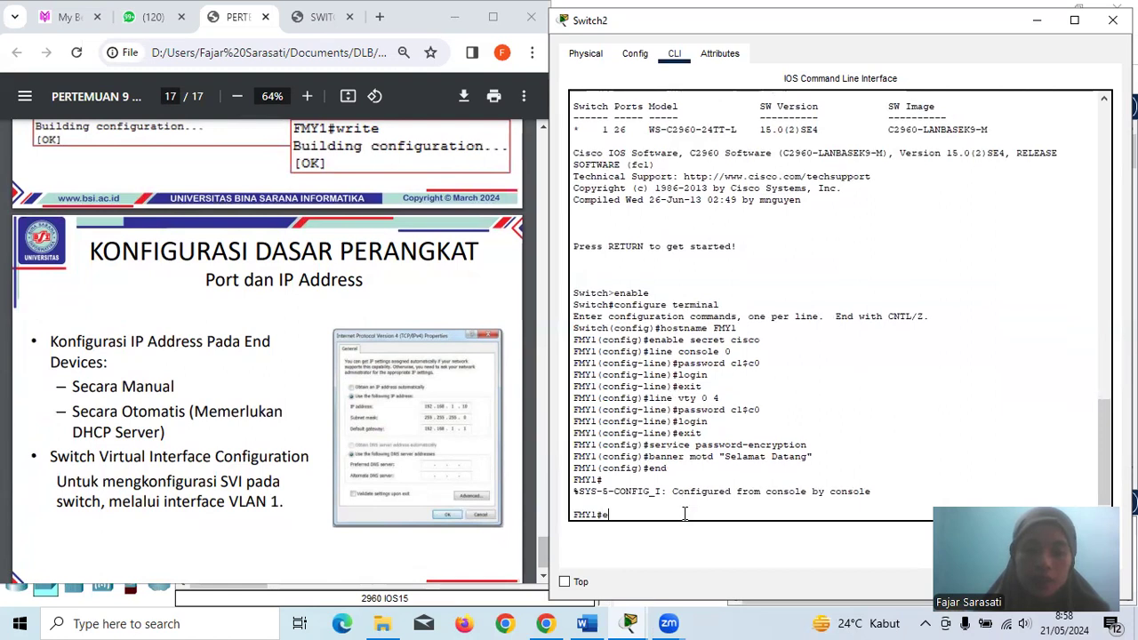
{"action": "key", "text": "Return"}
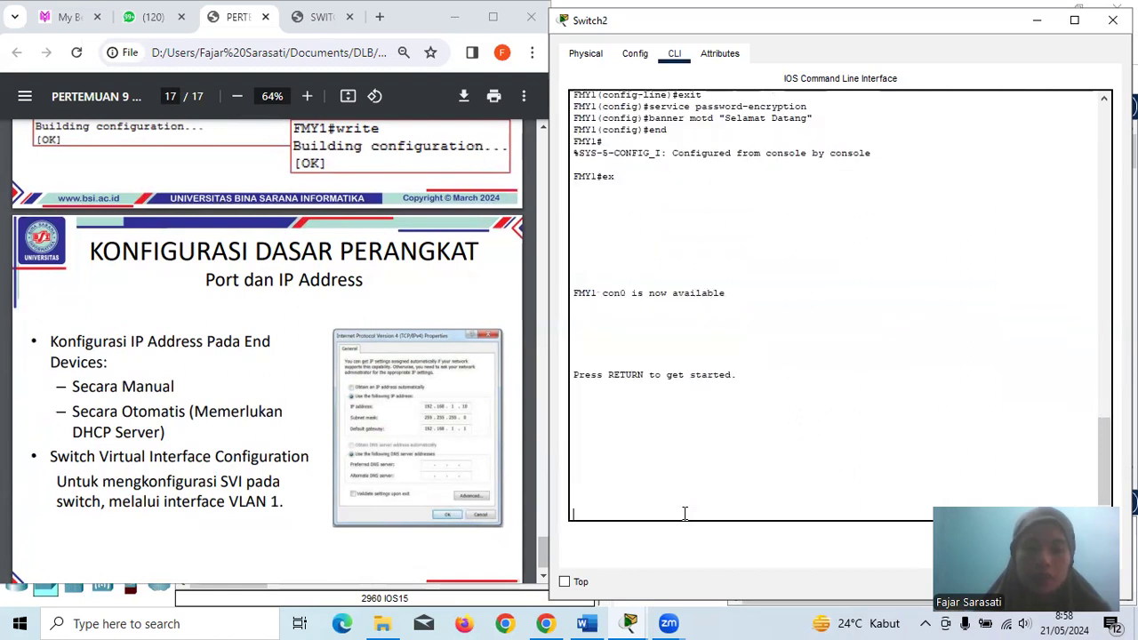